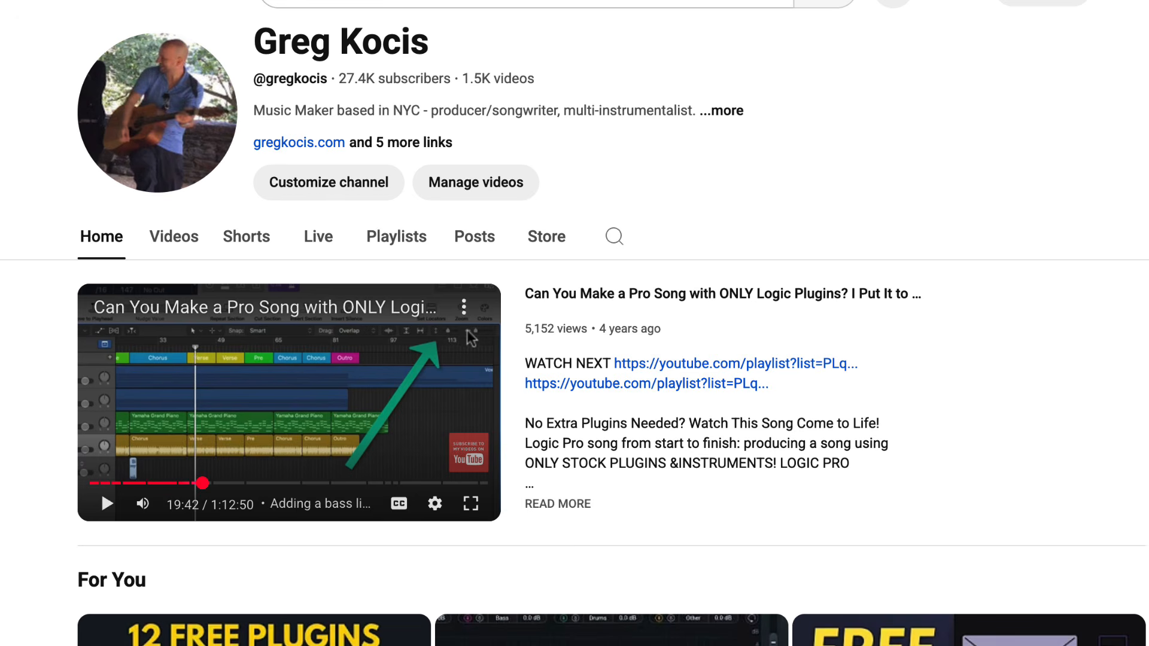
{"action": "scroll", "coordinate": [575, 359], "scroll_direction": "down", "scroll_amount": 5}
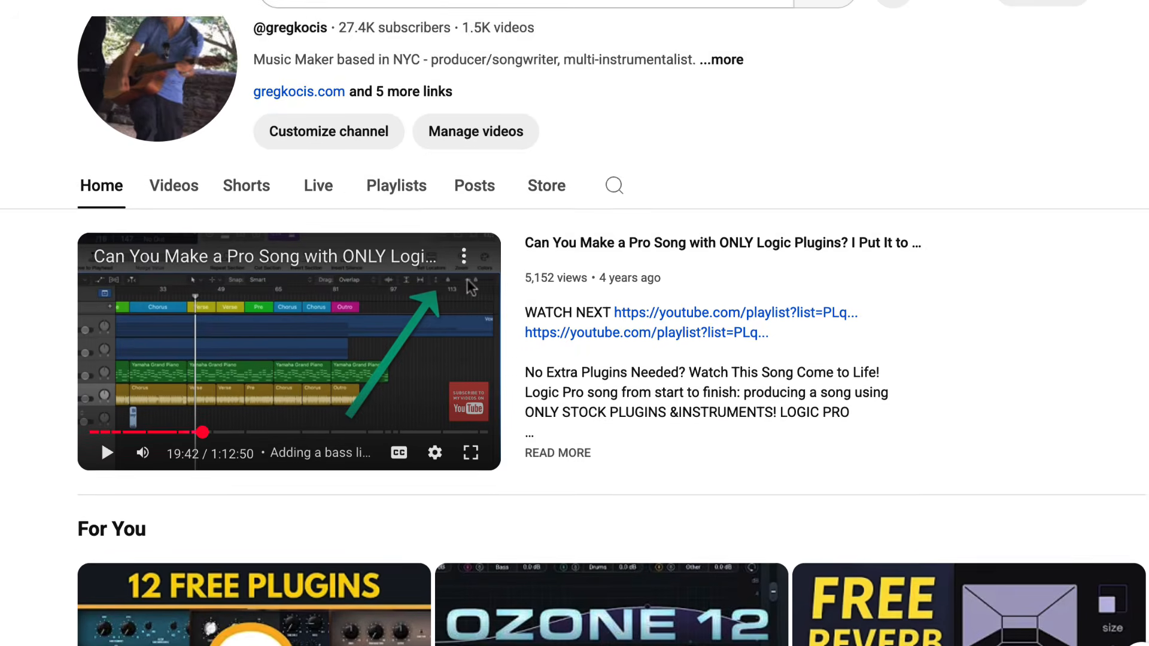
{"action": "scroll", "coordinate": [575, 359], "scroll_direction": "down", "scroll_amount": 3}
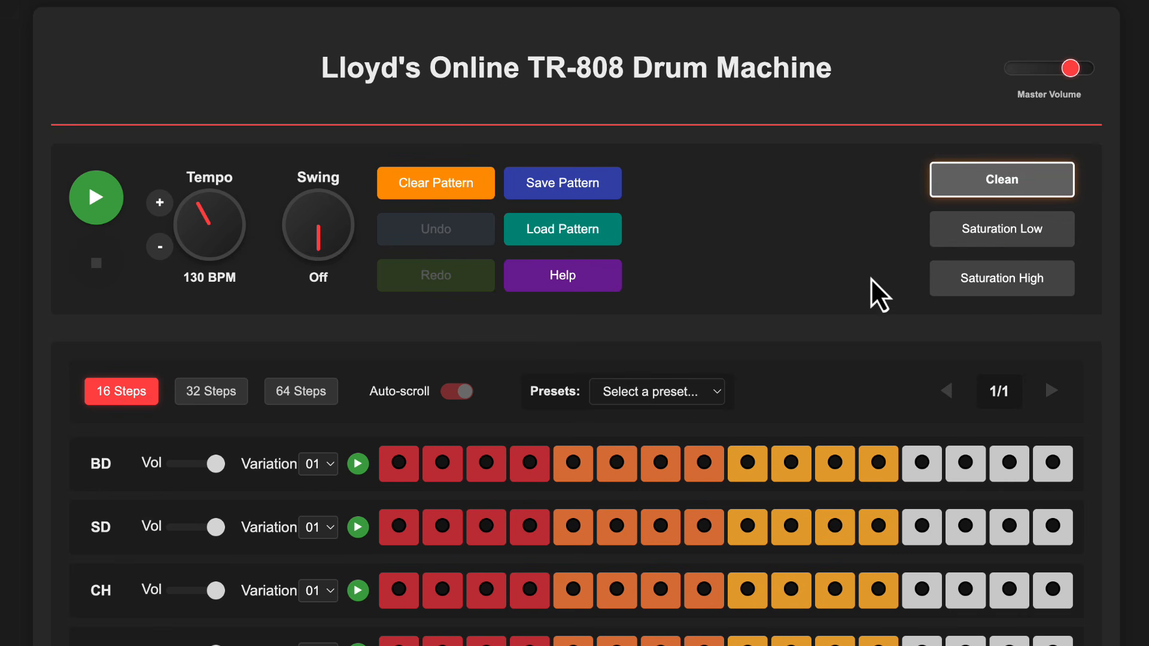
Step: Program bass drum (BD) hits on steps 1, 7 and 14 and snare (SD) hits on steps 5 and 13
{"action": "scroll", "coordinate": [1099, 402], "scroll_direction": "down", "scroll_amount": 1}
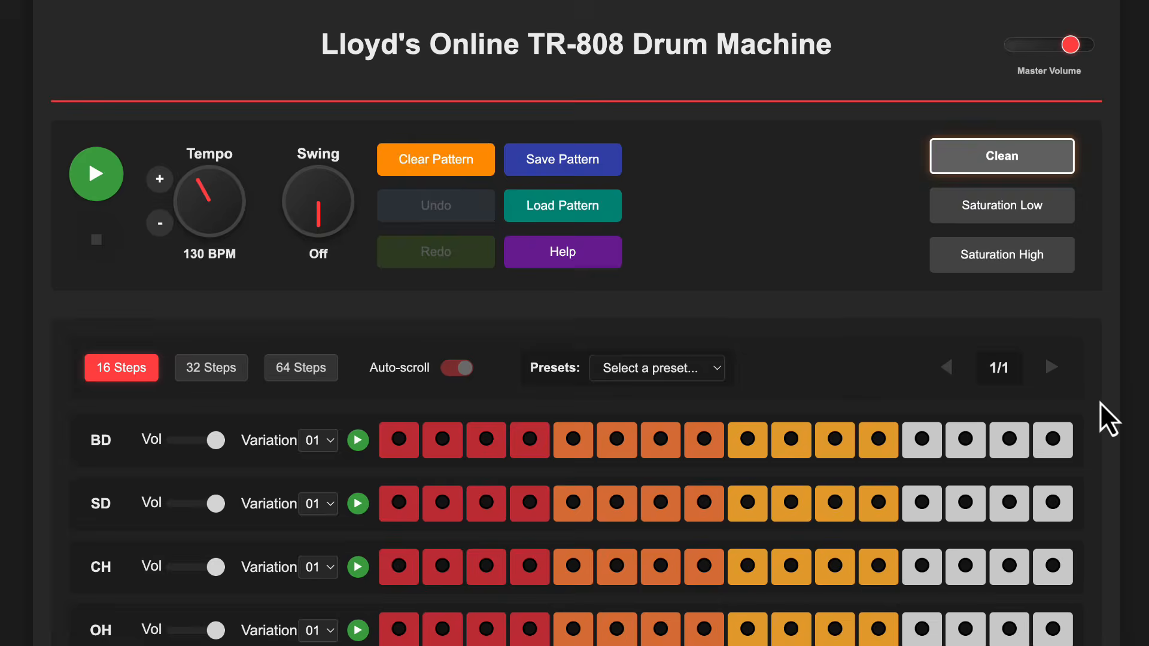
{"action": "scroll", "coordinate": [1100, 402], "scroll_direction": "down", "scroll_amount": 3}
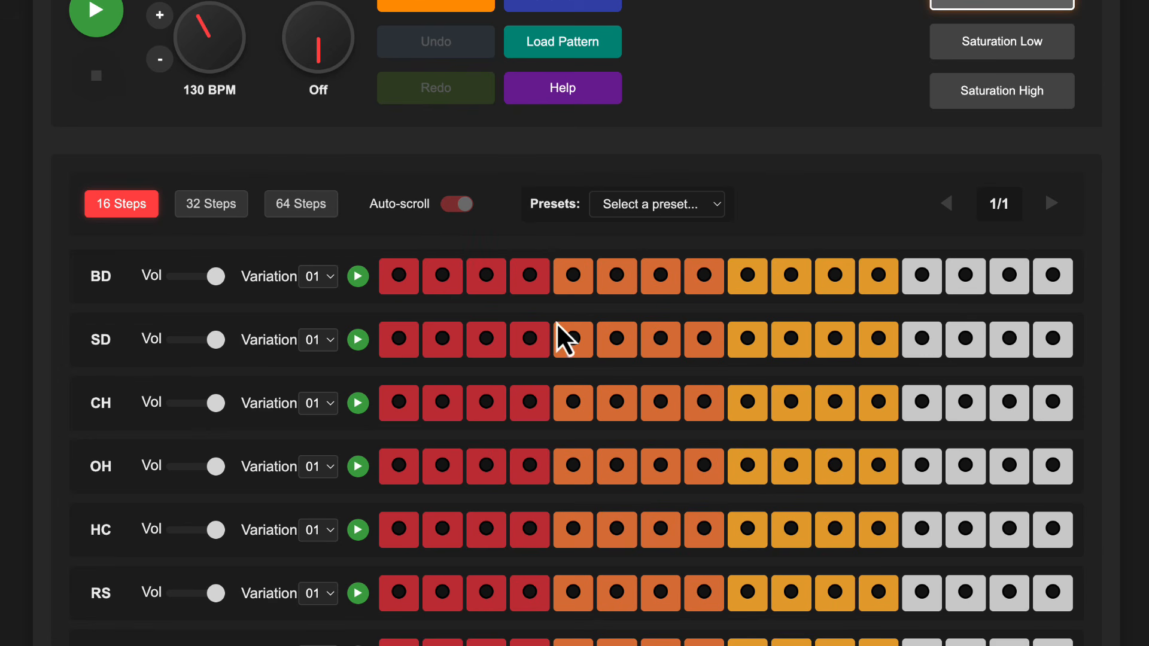
{"action": "left_click", "coordinate": [399, 278]}
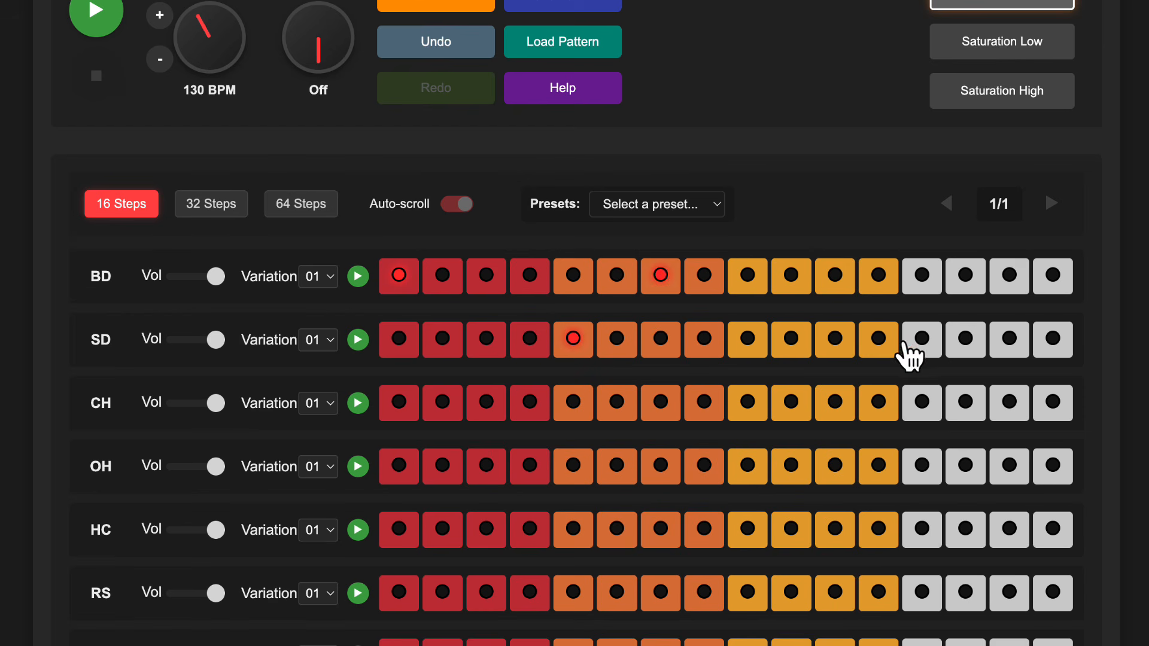
{"action": "left_click", "coordinate": [921, 340]}
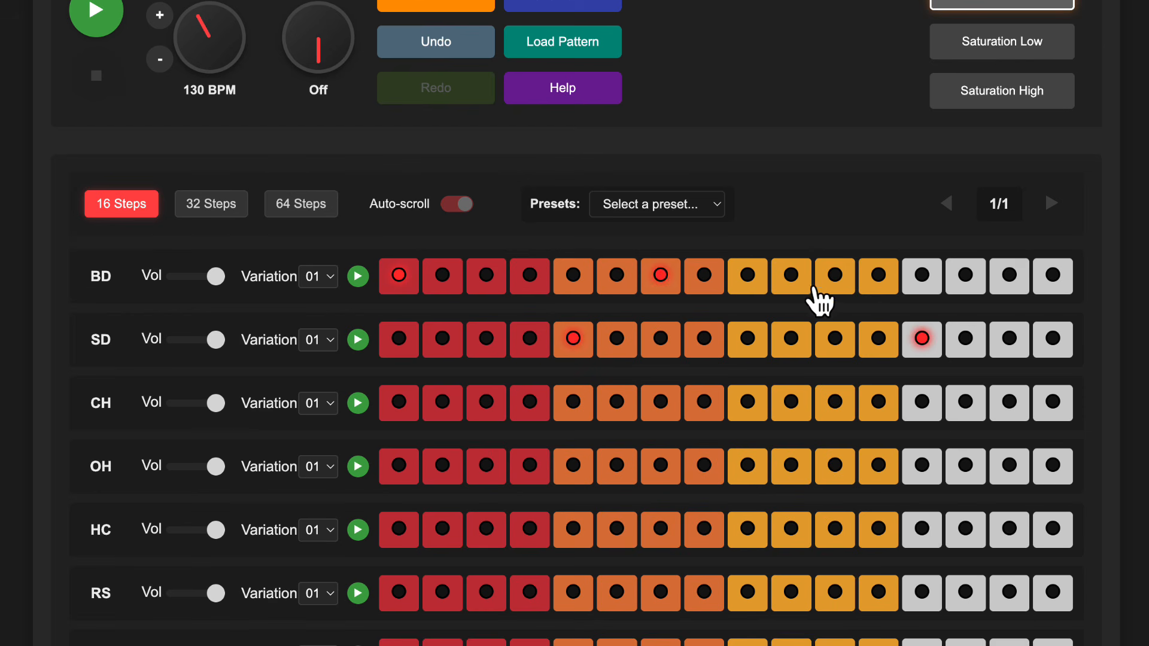
{"action": "left_click", "coordinate": [963, 288]}
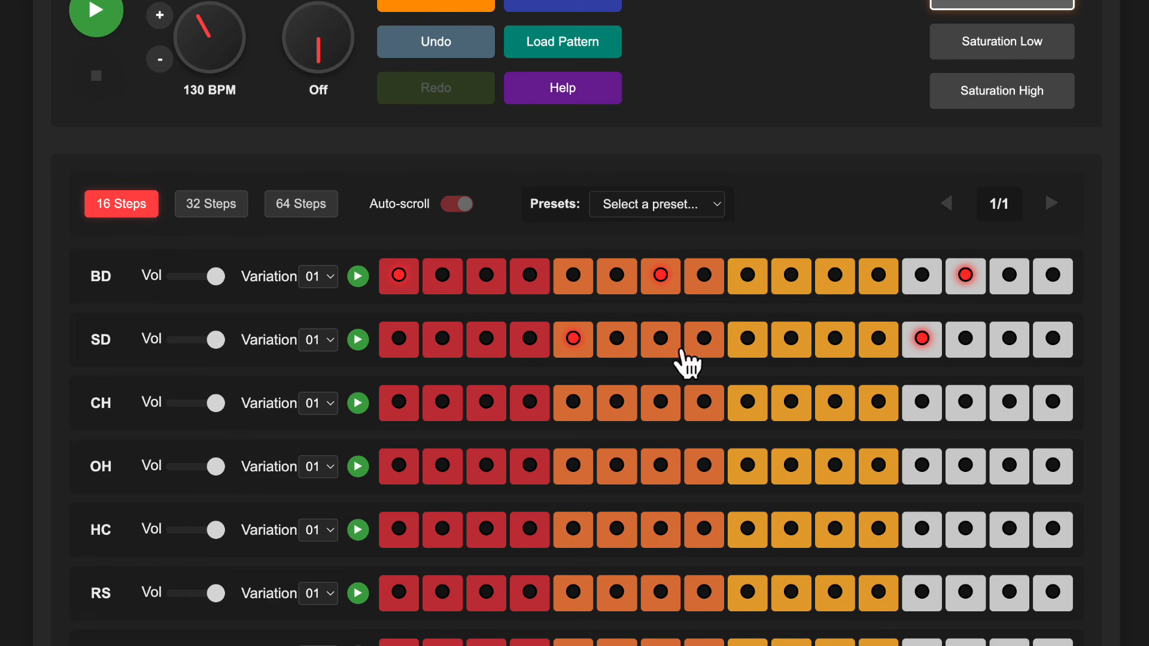
Step: Add closed hi-hat (CH) hits on steps 1, 3, 6, 8, 11 and 14 and an open hi-hat (OH) hit on step 16
{"action": "left_click", "coordinate": [402, 411]}
{"action": "left_click", "coordinate": [486, 410]}
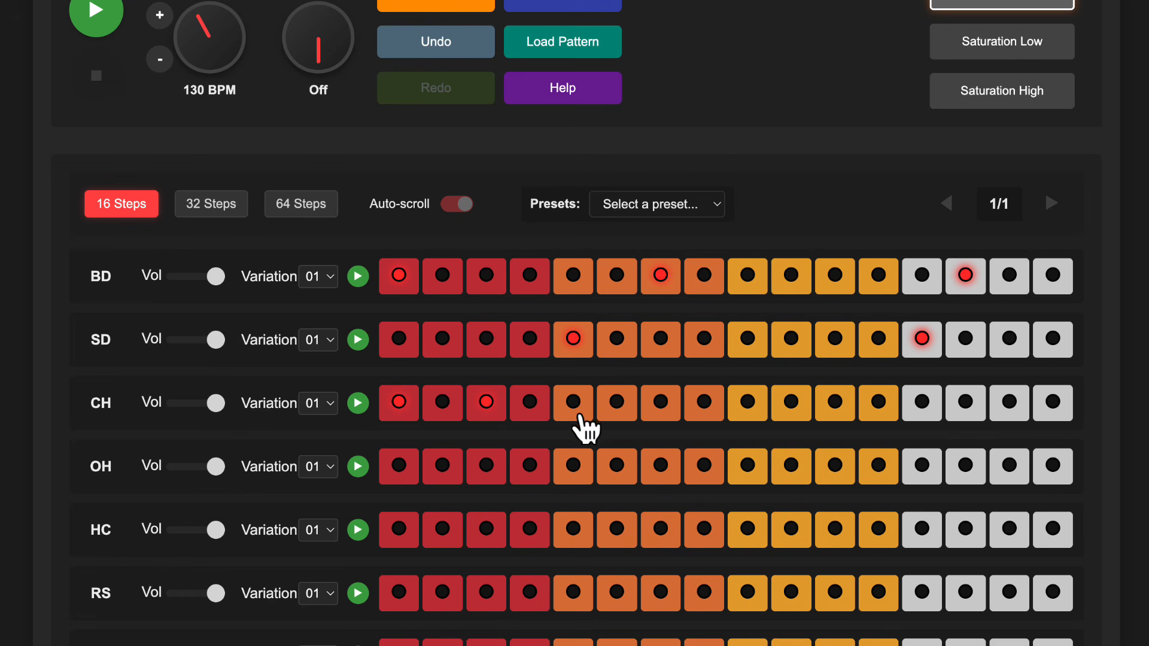
{"action": "left_click", "coordinate": [616, 410]}
{"action": "left_click", "coordinate": [704, 410]}
{"action": "left_click", "coordinate": [835, 413]}
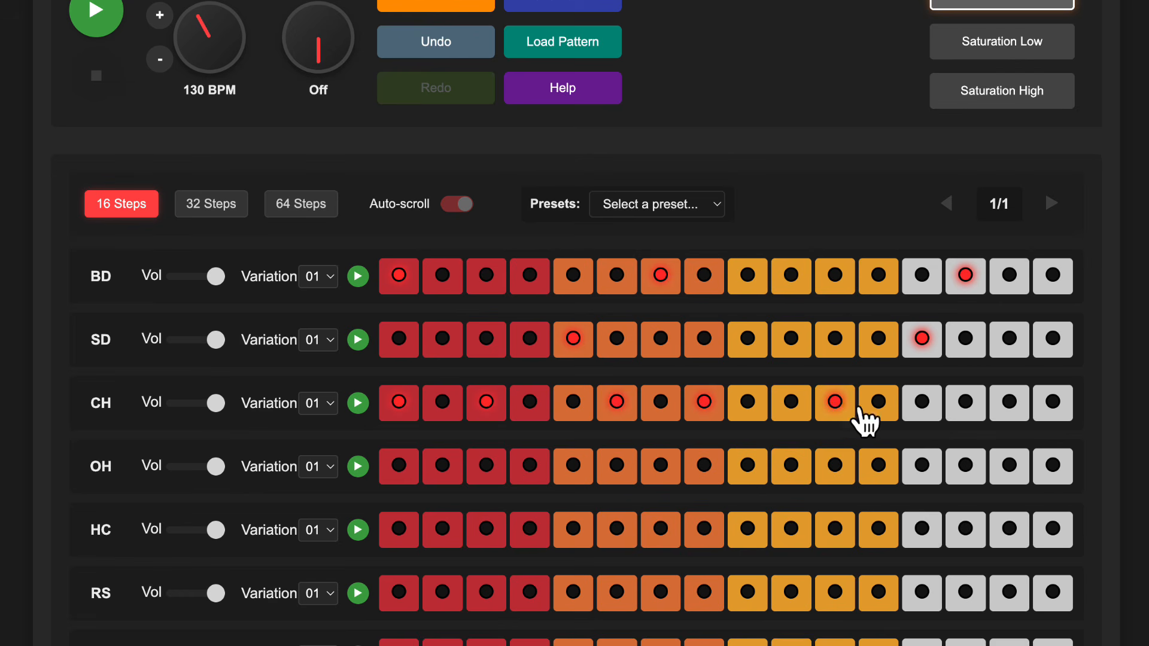
{"action": "left_click", "coordinate": [1052, 470]}
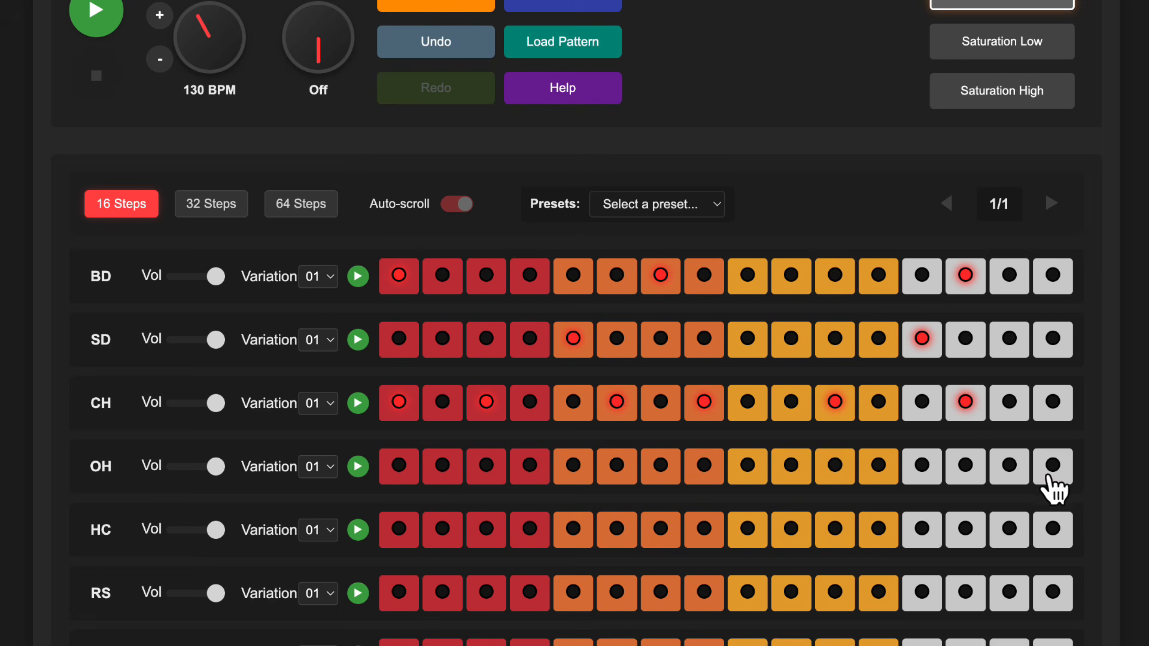
Step: Add hits to LT on steps 2 and 4, MT on 6 and 8, HT on 10 and 11, and CB on 15 and 16
{"action": "scroll", "coordinate": [807, 491], "scroll_direction": "down", "scroll_amount": 3}
{"action": "scroll", "coordinate": [806, 486], "scroll_direction": "down", "scroll_amount": 4}
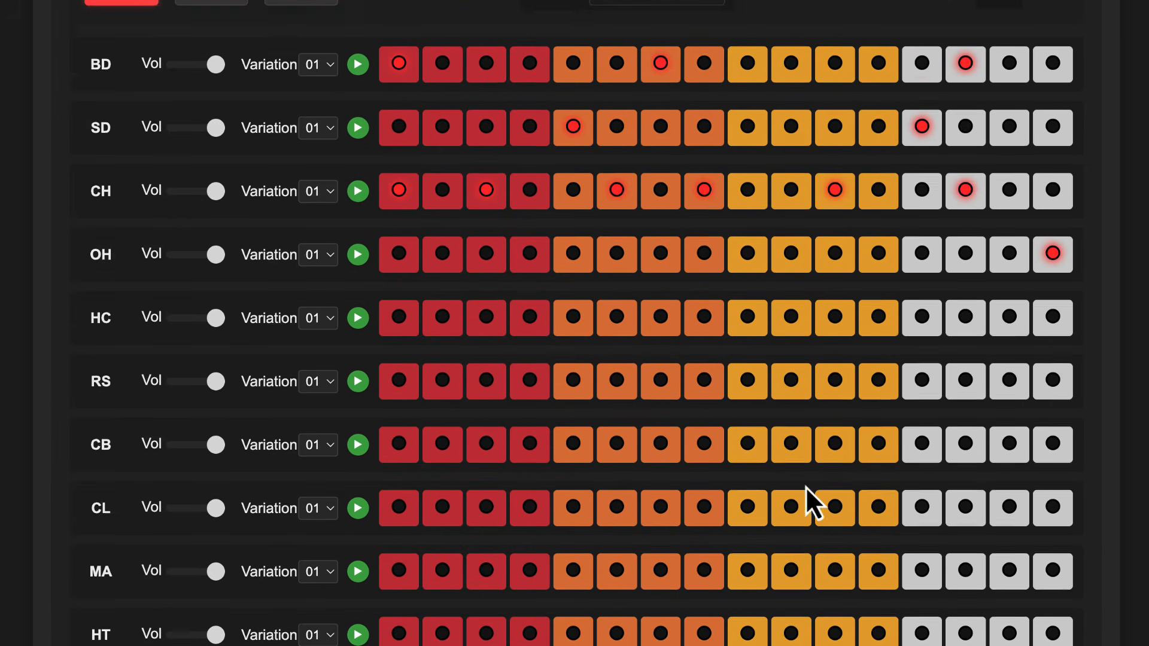
{"action": "scroll", "coordinate": [803, 486], "scroll_direction": "down", "scroll_amount": 1}
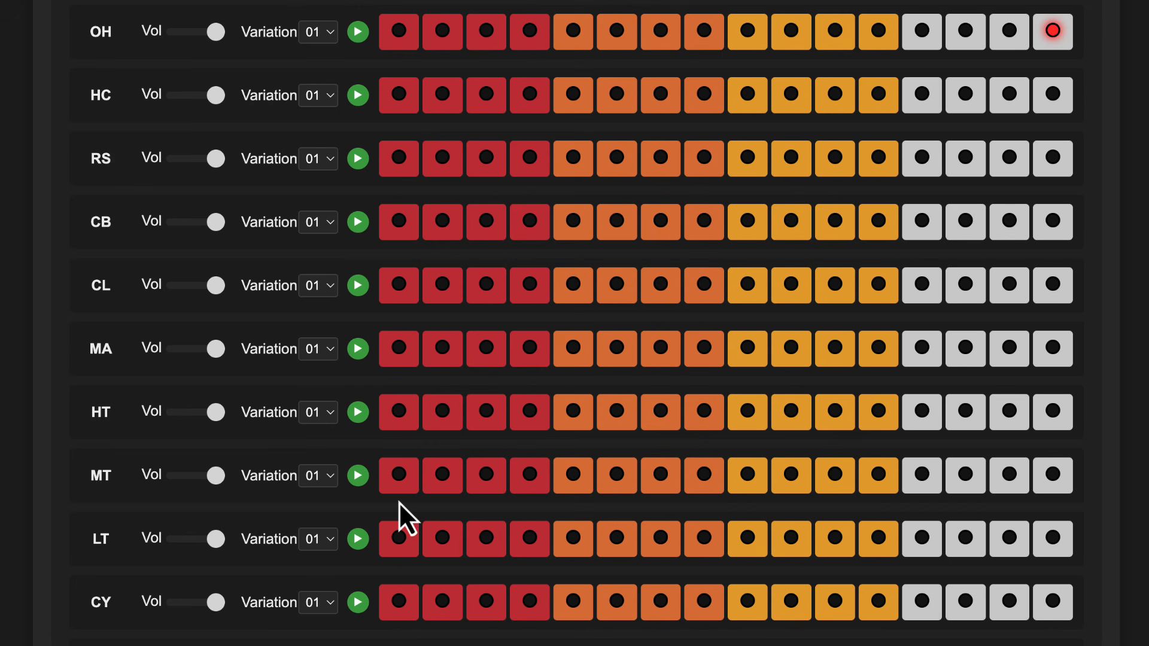
{"action": "left_click", "coordinate": [448, 546]}
{"action": "left_click", "coordinate": [539, 539]}
{"action": "left_click", "coordinate": [620, 484]}
{"action": "left_click", "coordinate": [792, 415]}
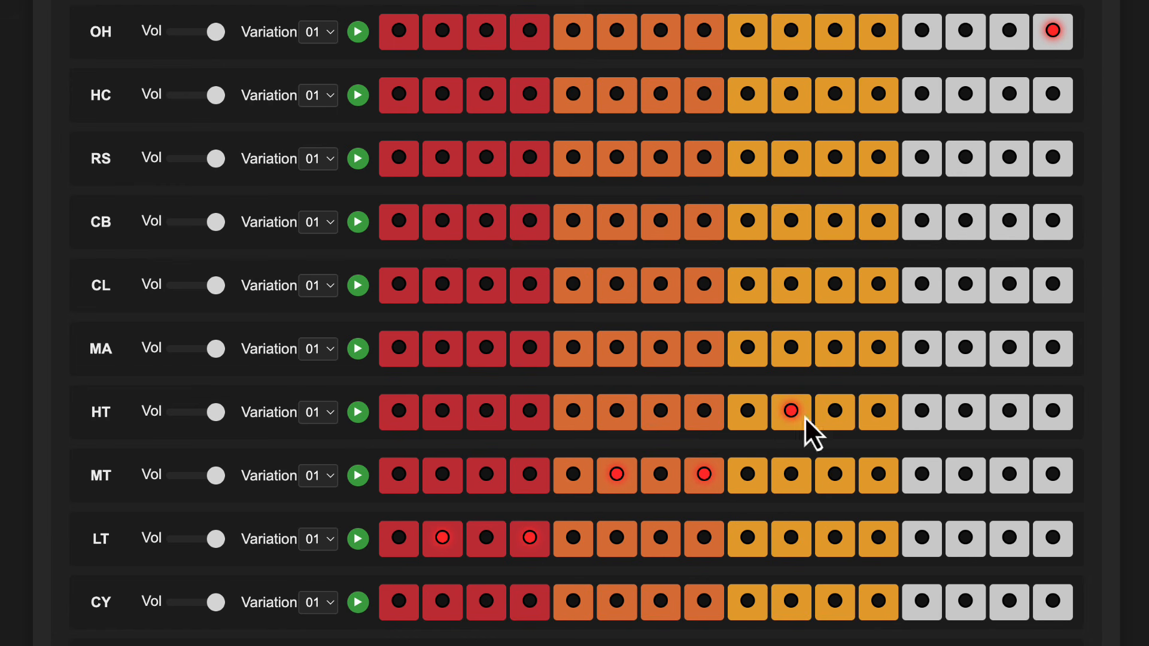
{"action": "left_click", "coordinate": [833, 418]}
{"action": "left_click", "coordinate": [1009, 230]}
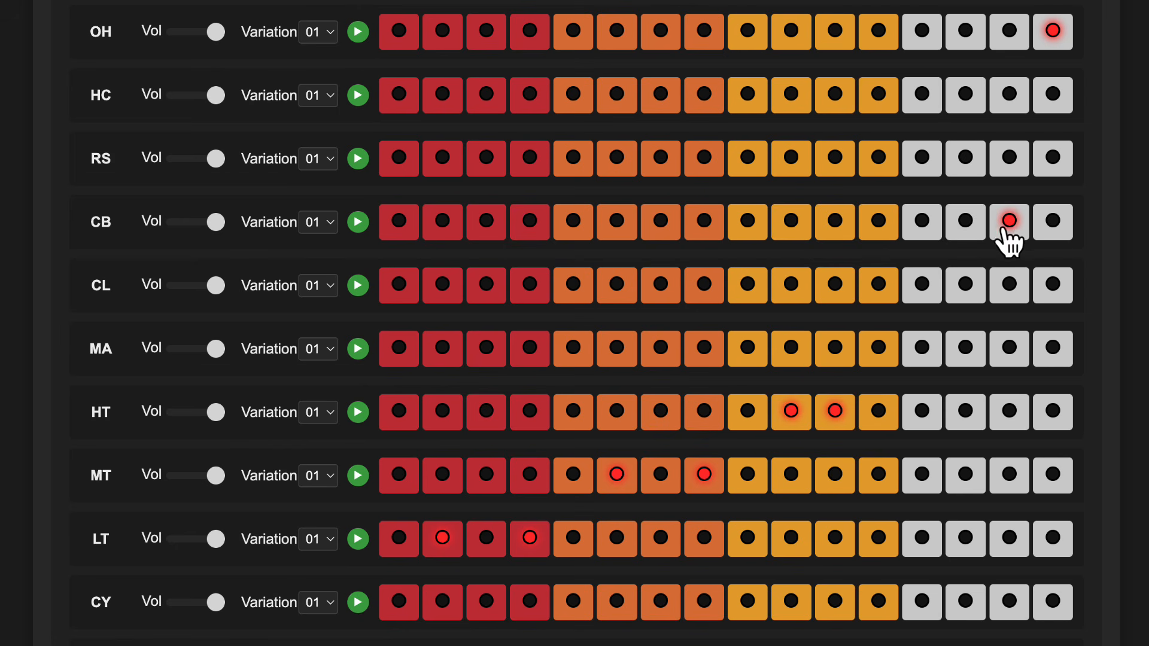
{"action": "left_click", "coordinate": [1045, 230]}
Step: Play and pause the pattern, set the tempo to 82 BPM and restart playback
{"action": "scroll", "coordinate": [500, 469], "scroll_direction": "up", "scroll_amount": 9}
{"action": "left_click", "coordinate": [96, 123]}
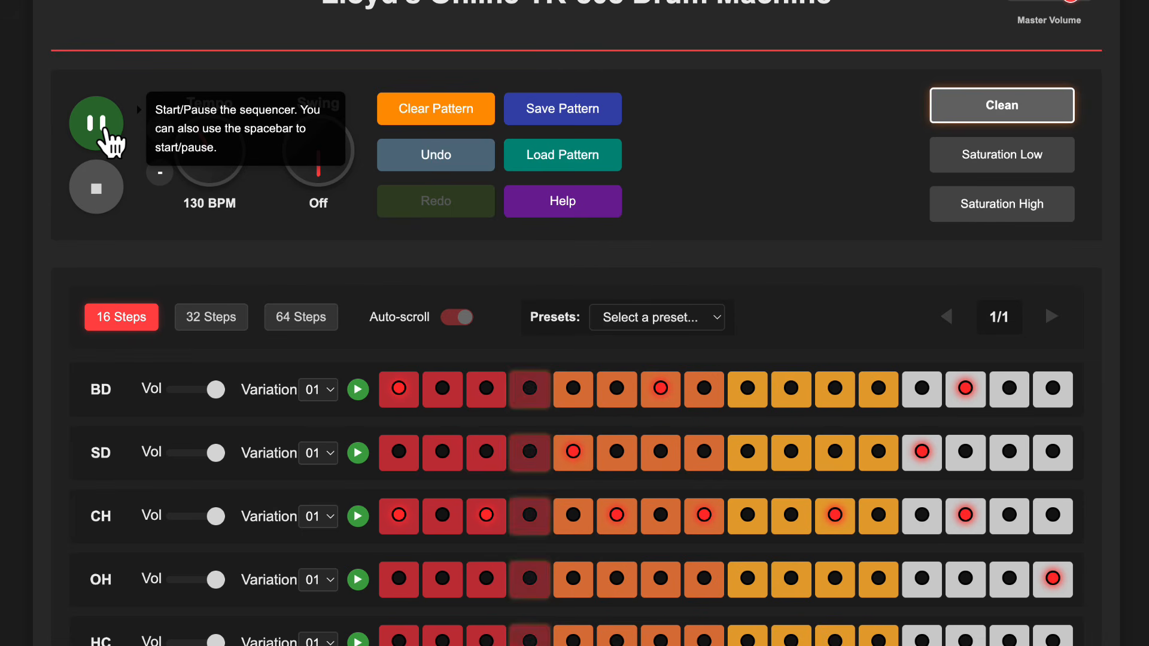
{"action": "left_click", "coordinate": [106, 129]}
{"action": "left_click_drag", "start_coordinate": [208, 152], "coordinate": [197, 238]}
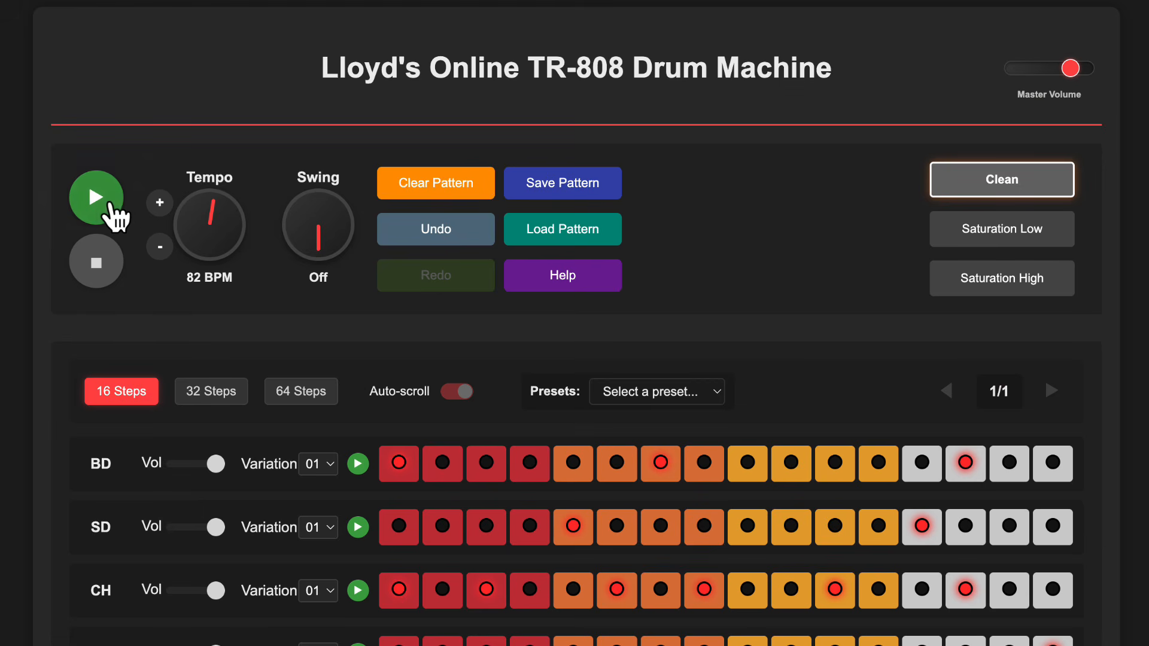
{"action": "left_click", "coordinate": [112, 206]}
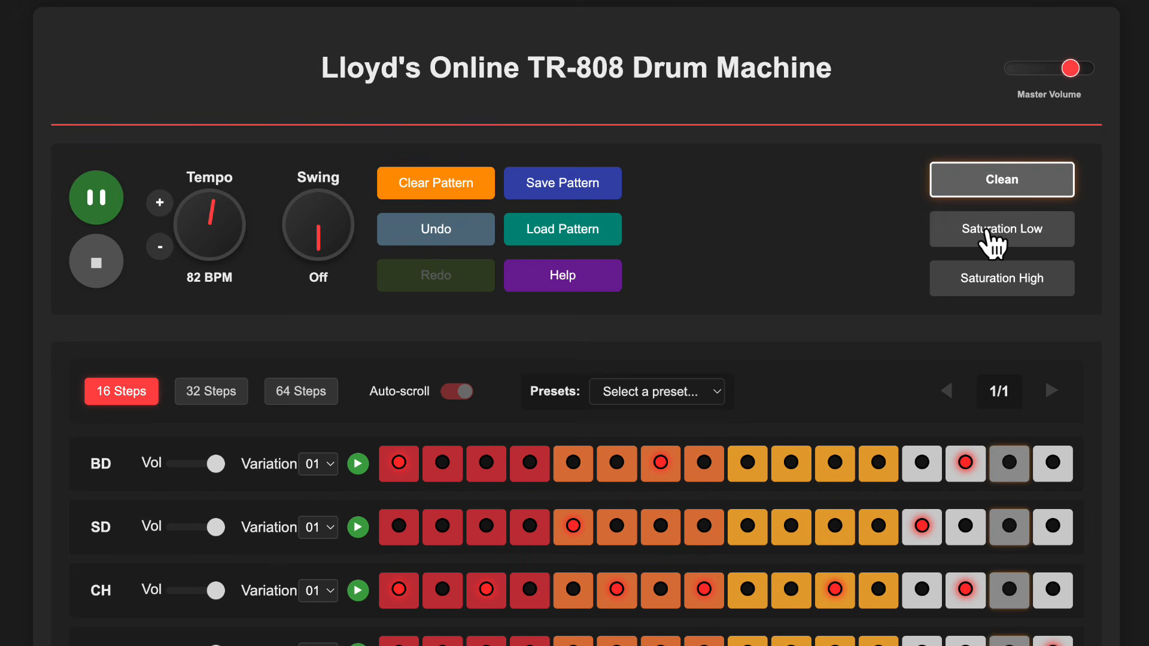
Step: Compare Saturation Low and Saturation High during playback, pause the sequencer and settle on Saturation Low
{"action": "left_click", "coordinate": [988, 233]}
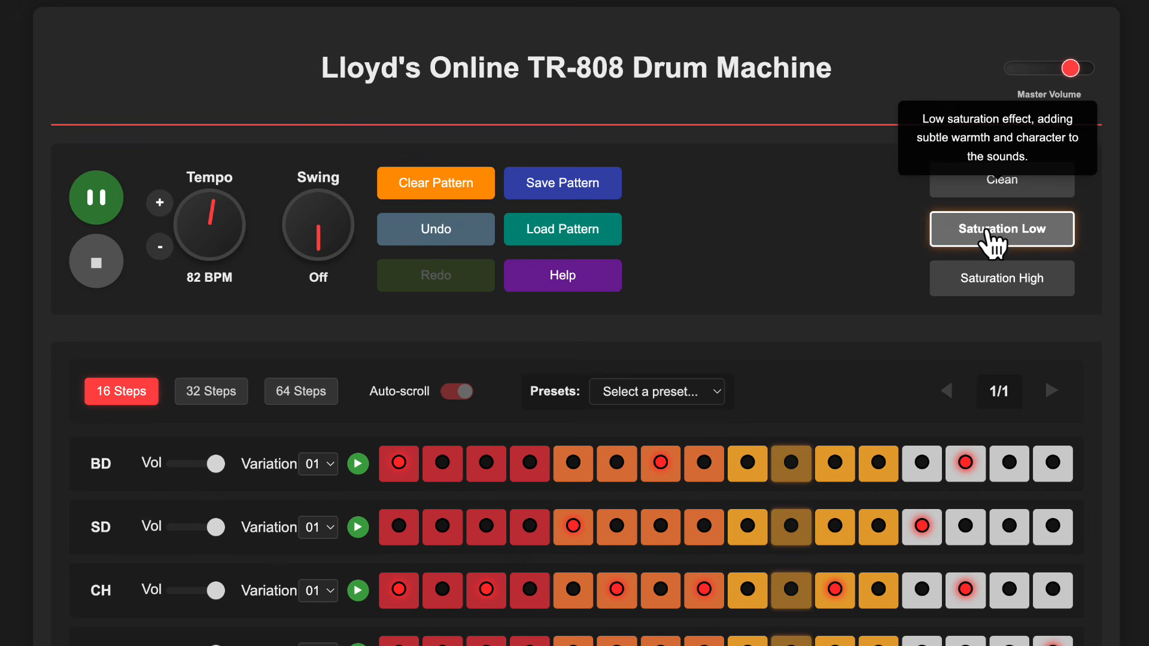
{"action": "left_click", "coordinate": [1019, 281]}
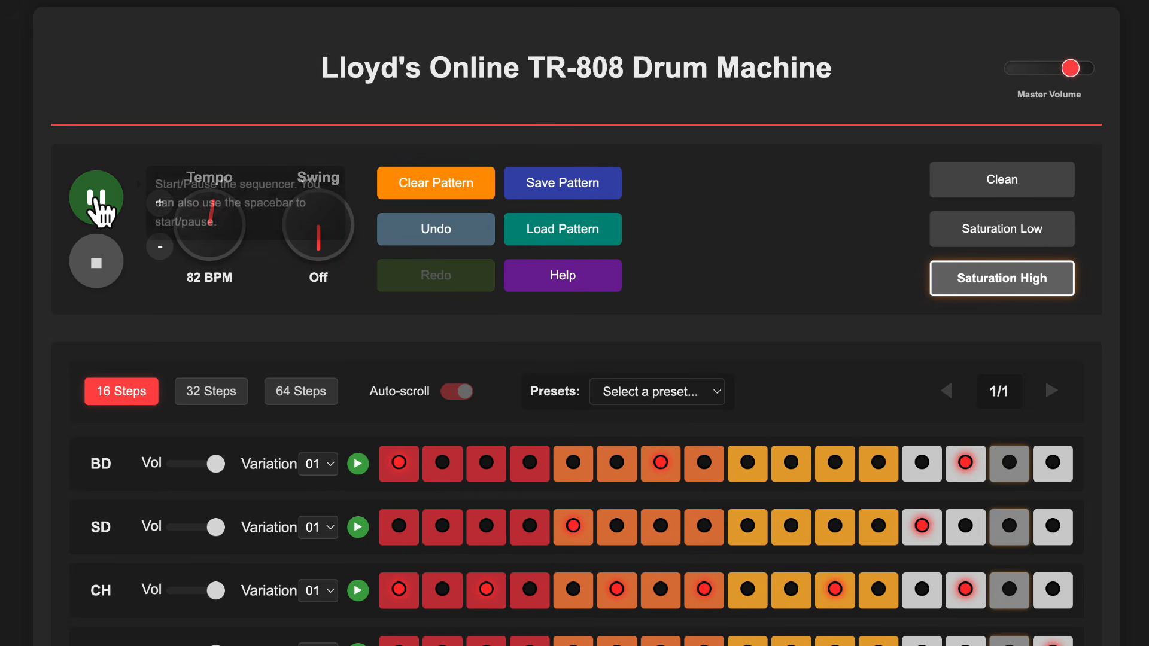
{"action": "left_click", "coordinate": [95, 198]}
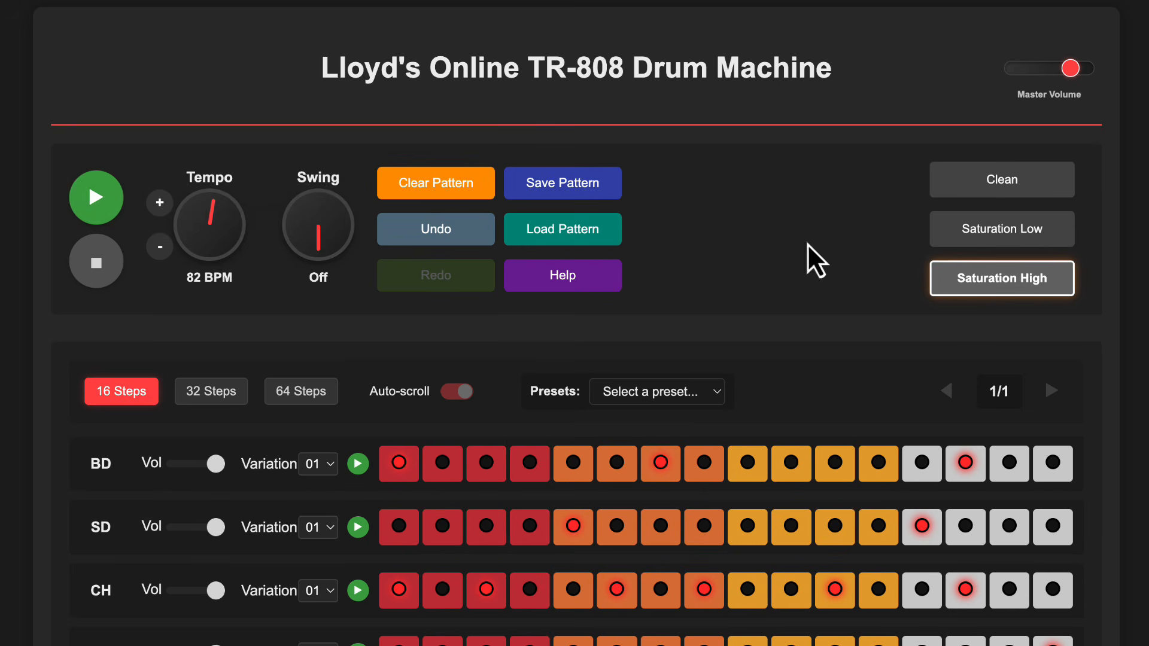
{"action": "left_click", "coordinate": [953, 240]}
Step: Set the sound variations to 29 for BD, 24 for SD and 04 for CH, previewing the new BD sound
{"action": "scroll", "coordinate": [798, 282], "scroll_direction": "down", "scroll_amount": 4}
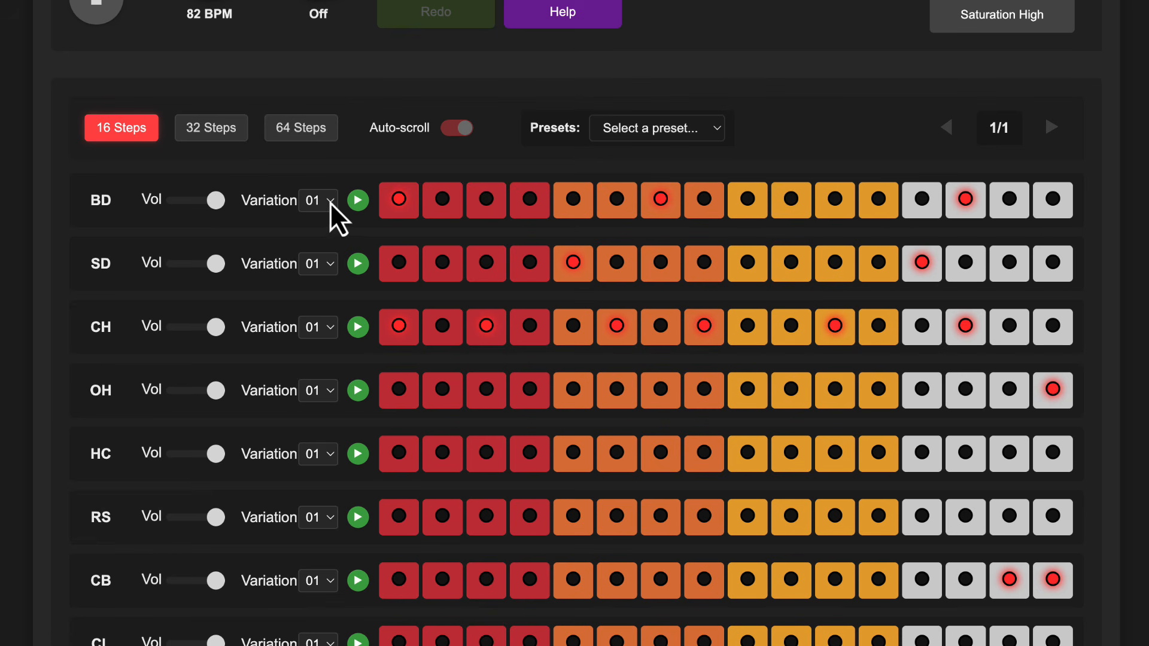
{"action": "left_click", "coordinate": [329, 201]}
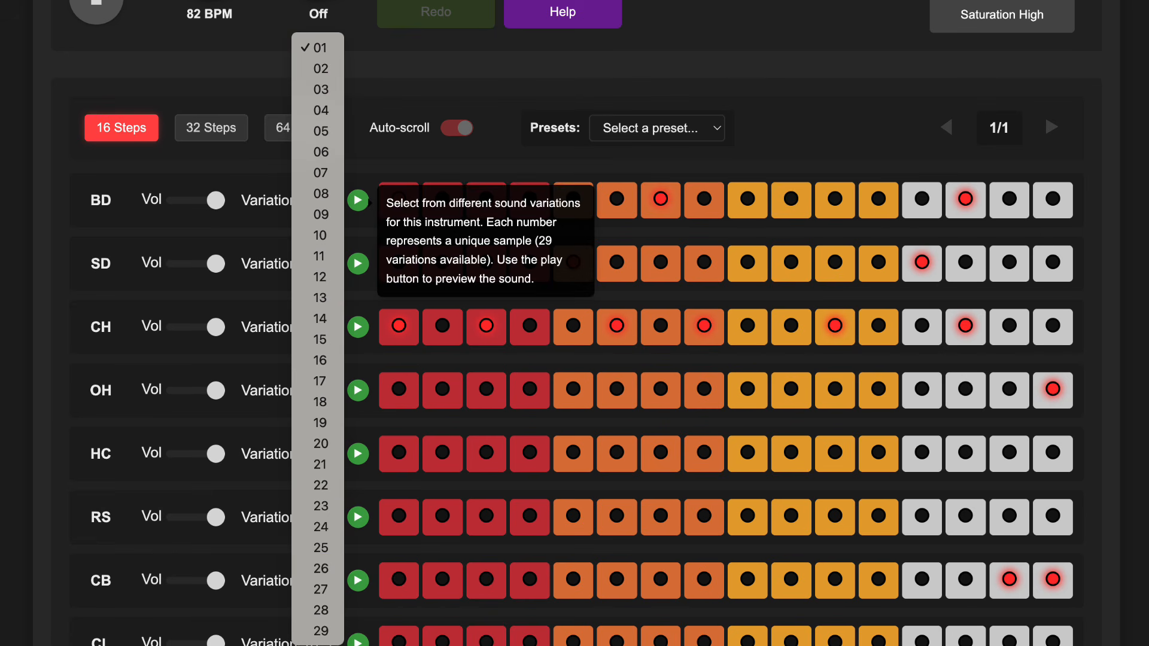
{"action": "left_click", "coordinate": [323, 635]}
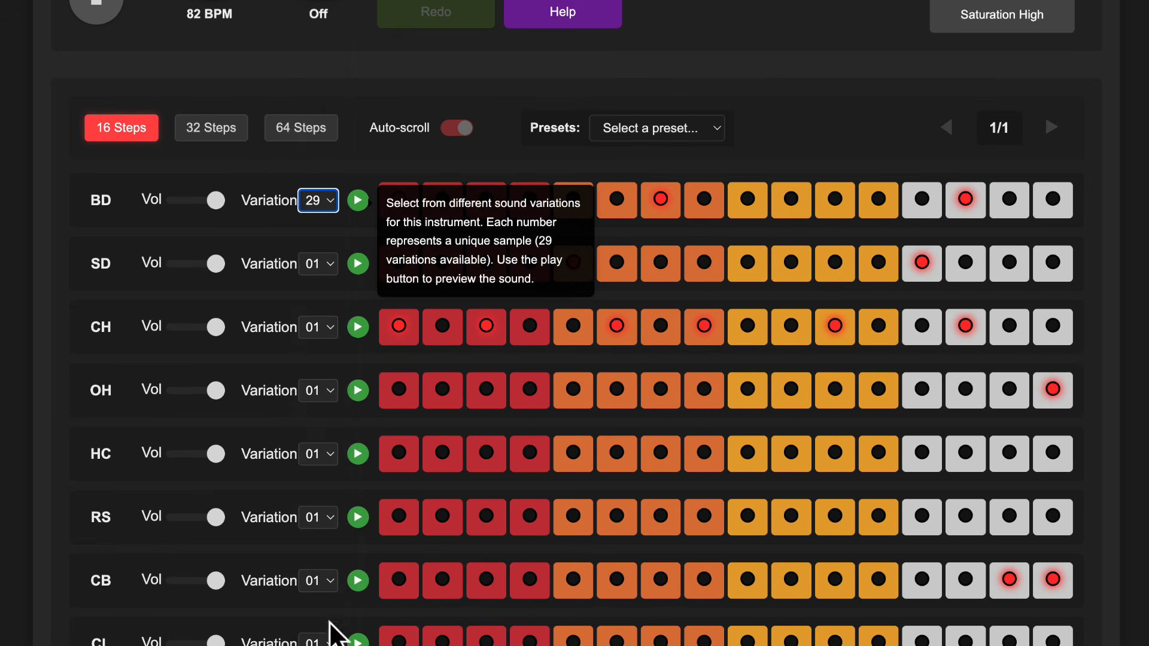
{"action": "left_click", "coordinate": [358, 201]}
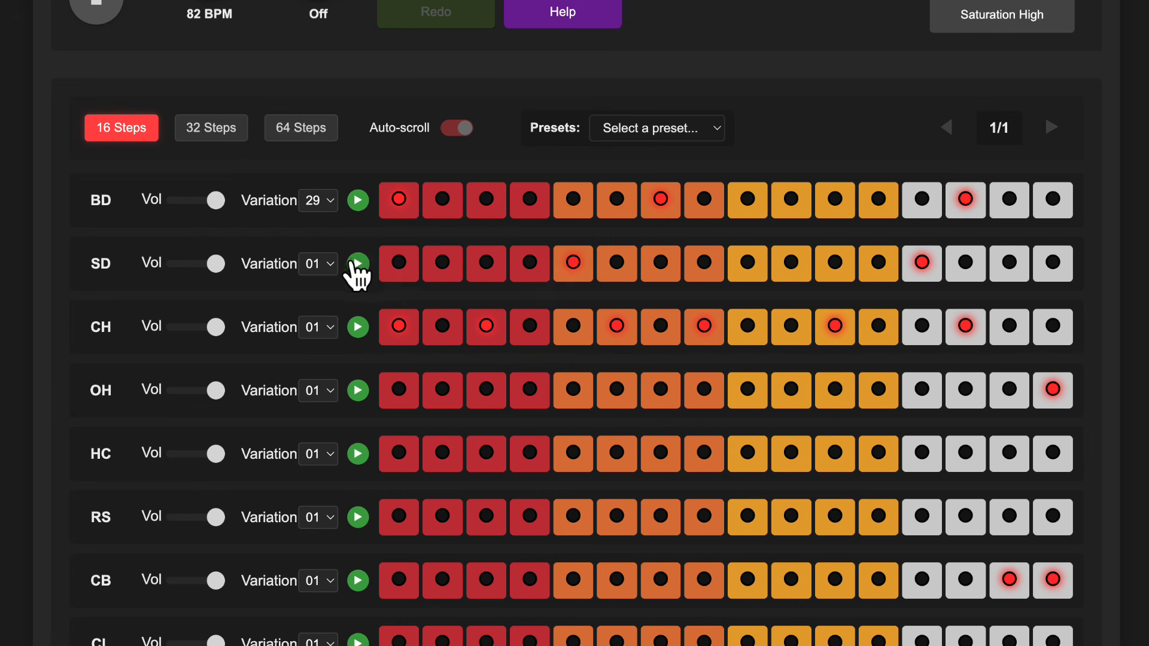
{"action": "left_click", "coordinate": [328, 263]}
{"action": "left_click", "coordinate": [324, 511]}
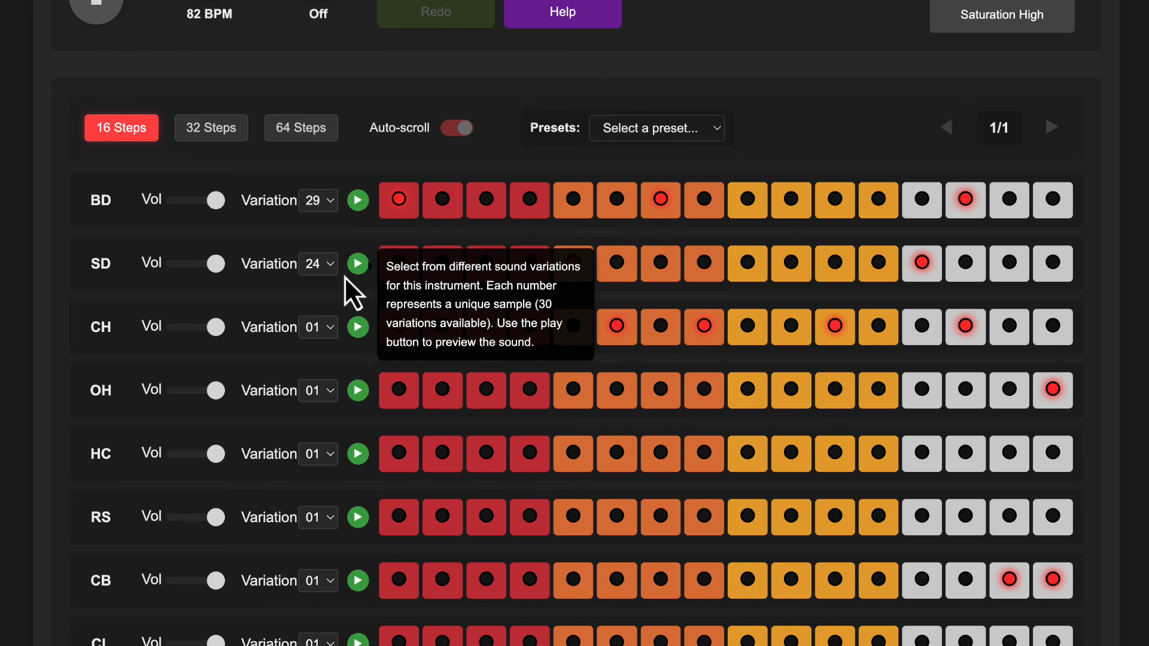
{"action": "left_click", "coordinate": [329, 329]}
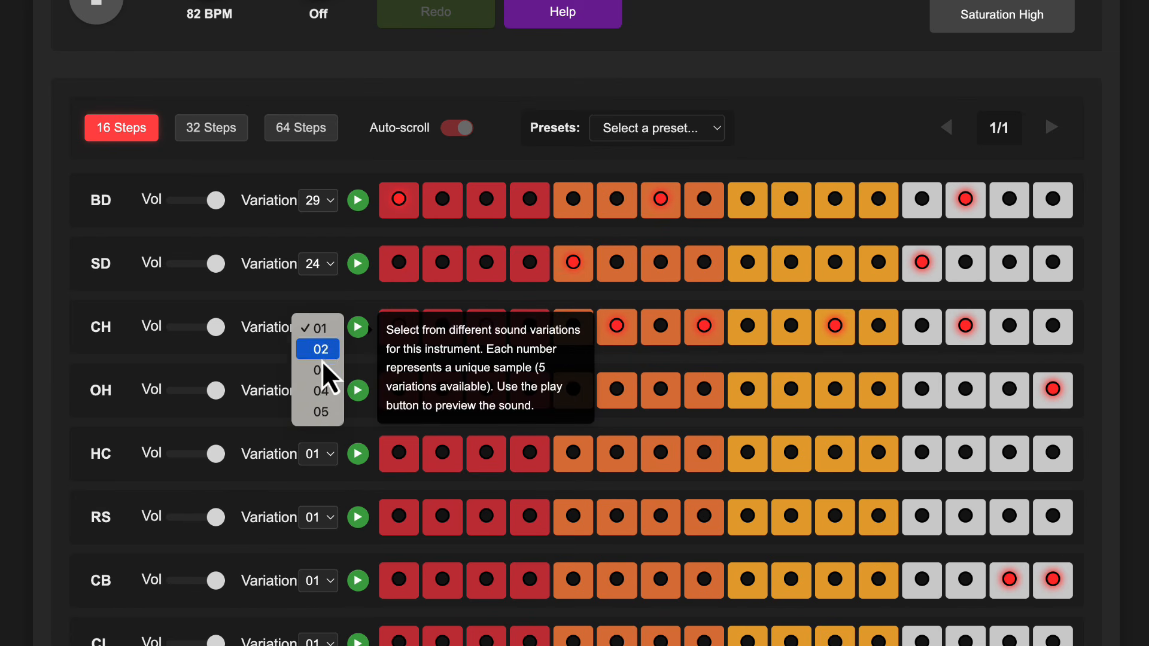
{"action": "left_click", "coordinate": [322, 392]}
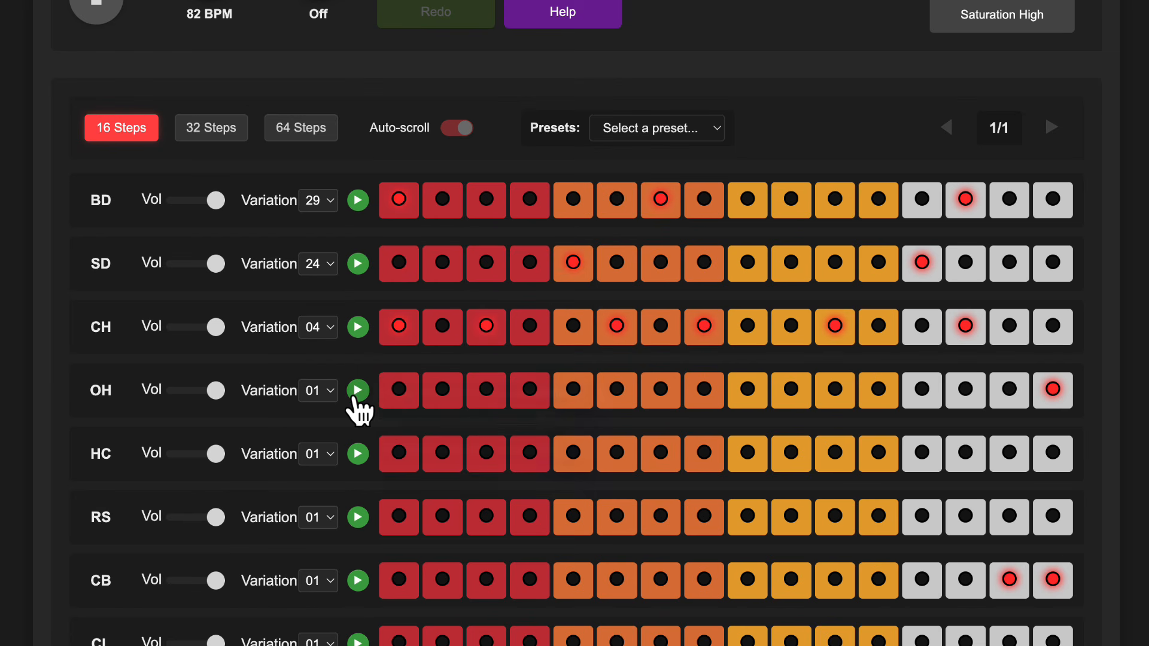
Step: Accent steps 5 and 13 of the pattern in the AC row
{"action": "scroll", "coordinate": [355, 419], "scroll_direction": "down", "scroll_amount": 8}
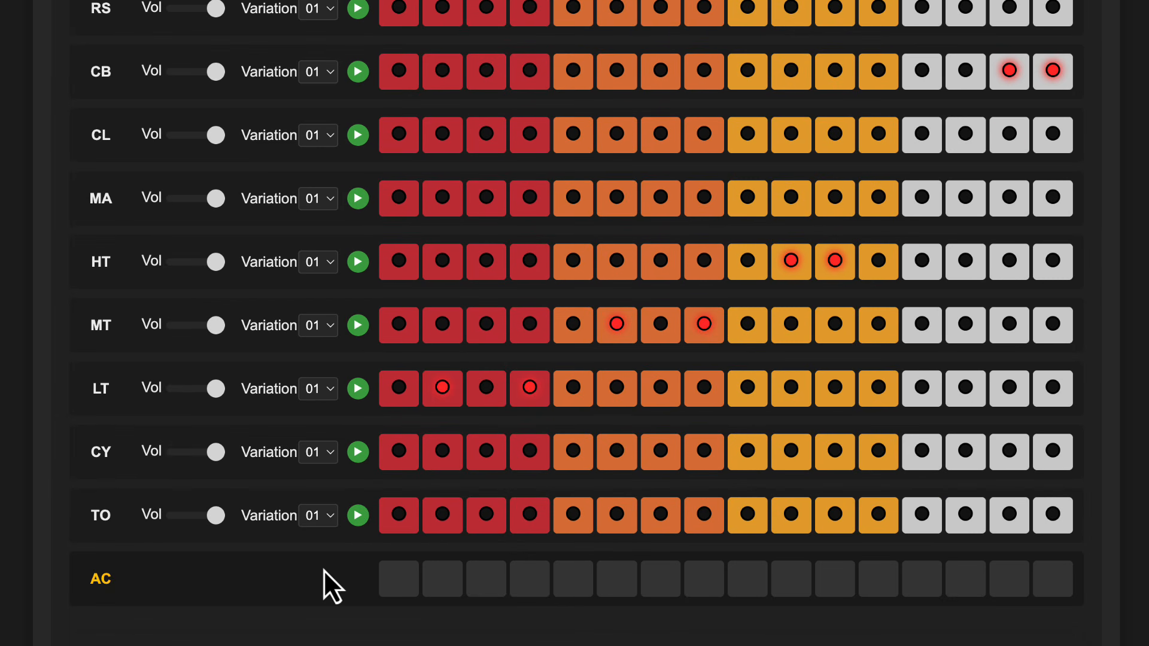
{"action": "left_click", "coordinate": [576, 586]}
{"action": "left_click", "coordinate": [913, 584]}
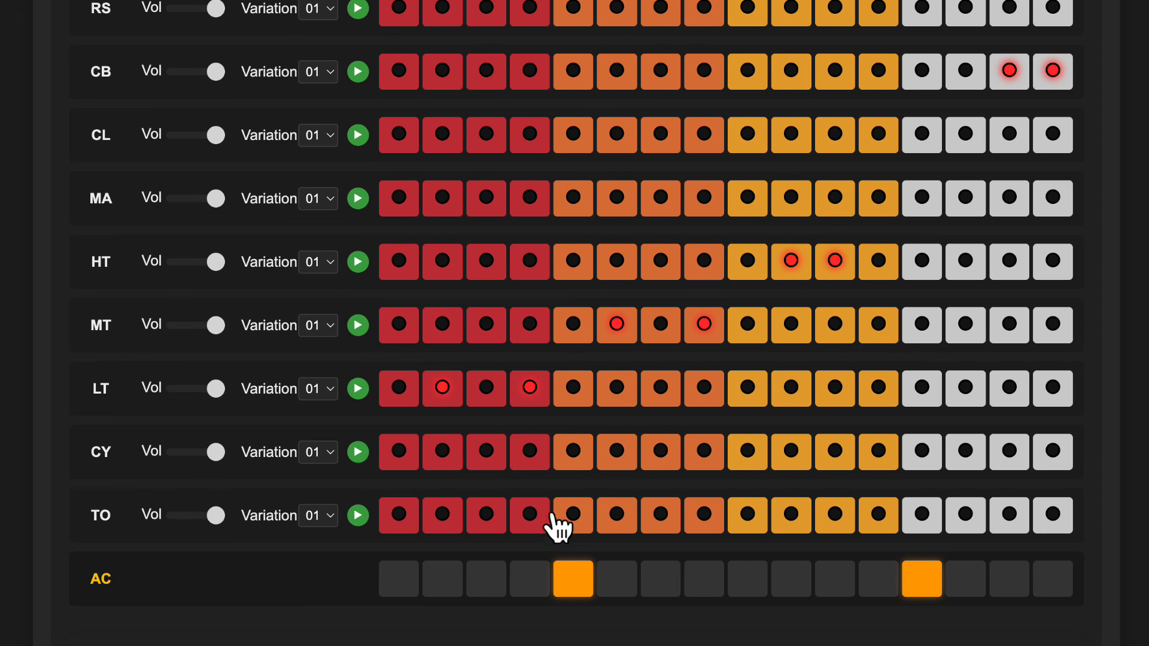
Step: Add hits to the TO and RS rows on step 3 and to the CL row on steps 1 and 3
{"action": "left_click", "coordinate": [487, 516]}
{"action": "left_click", "coordinate": [401, 138]}
{"action": "left_click", "coordinate": [489, 137]}
{"action": "scroll", "coordinate": [646, 141], "scroll_direction": "up", "scroll_amount": 1}
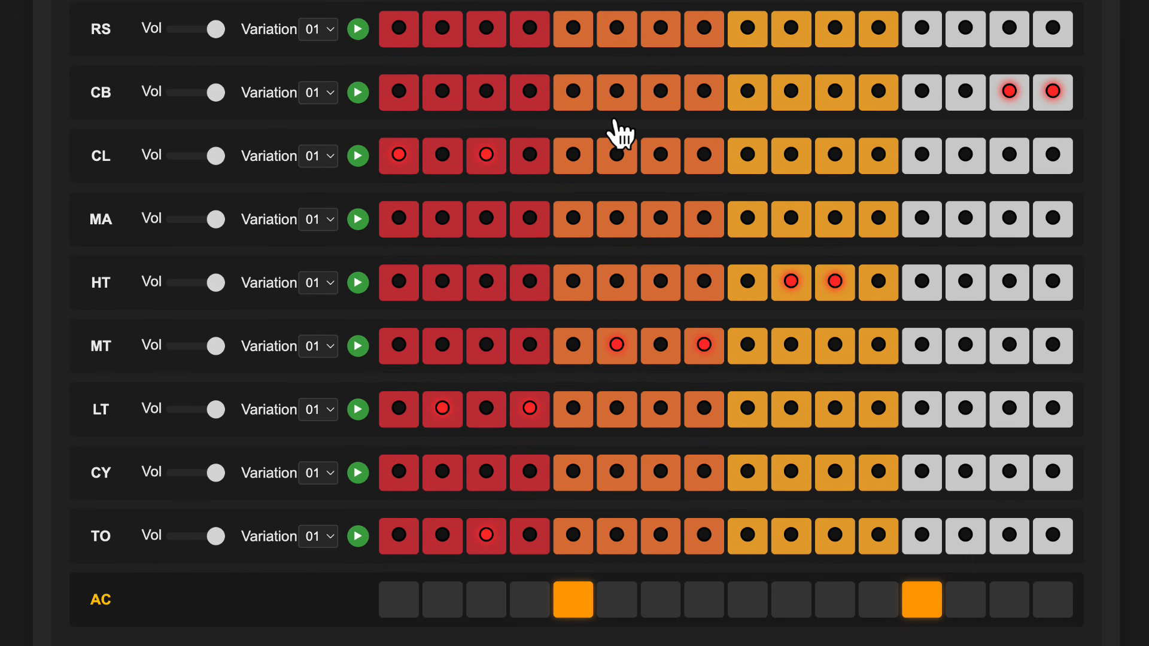
Step: Play back the updated drum pattern and pause the sequencer
{"action": "scroll", "coordinate": [508, 252], "scroll_direction": "up", "scroll_amount": 10}
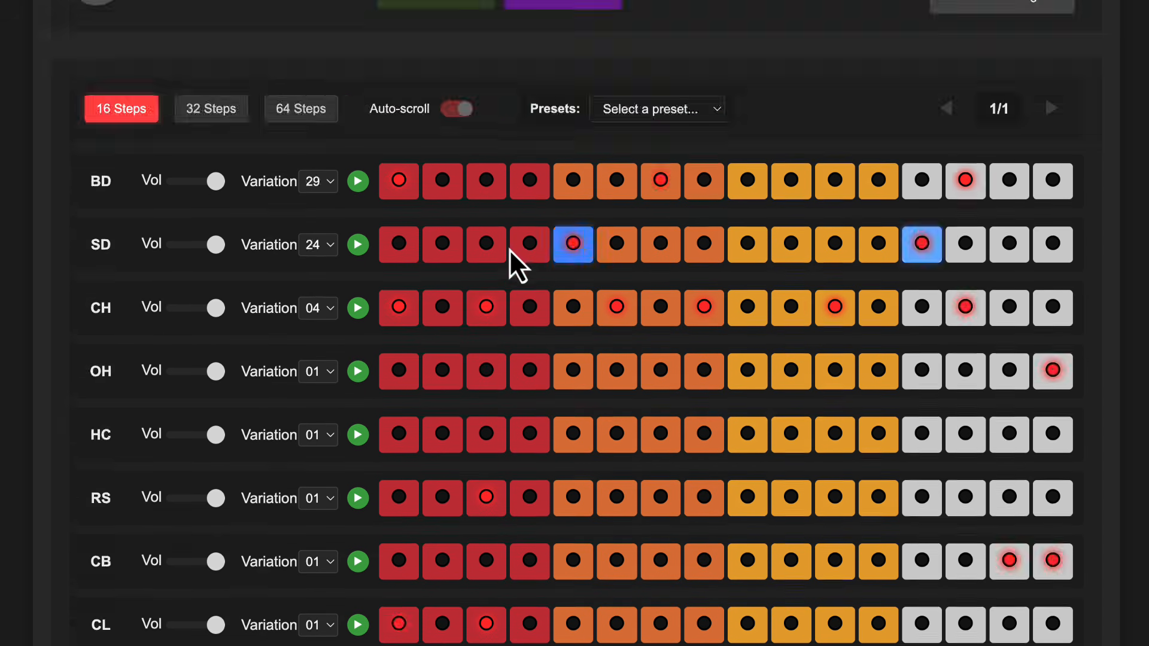
{"action": "left_click", "coordinate": [102, 114]}
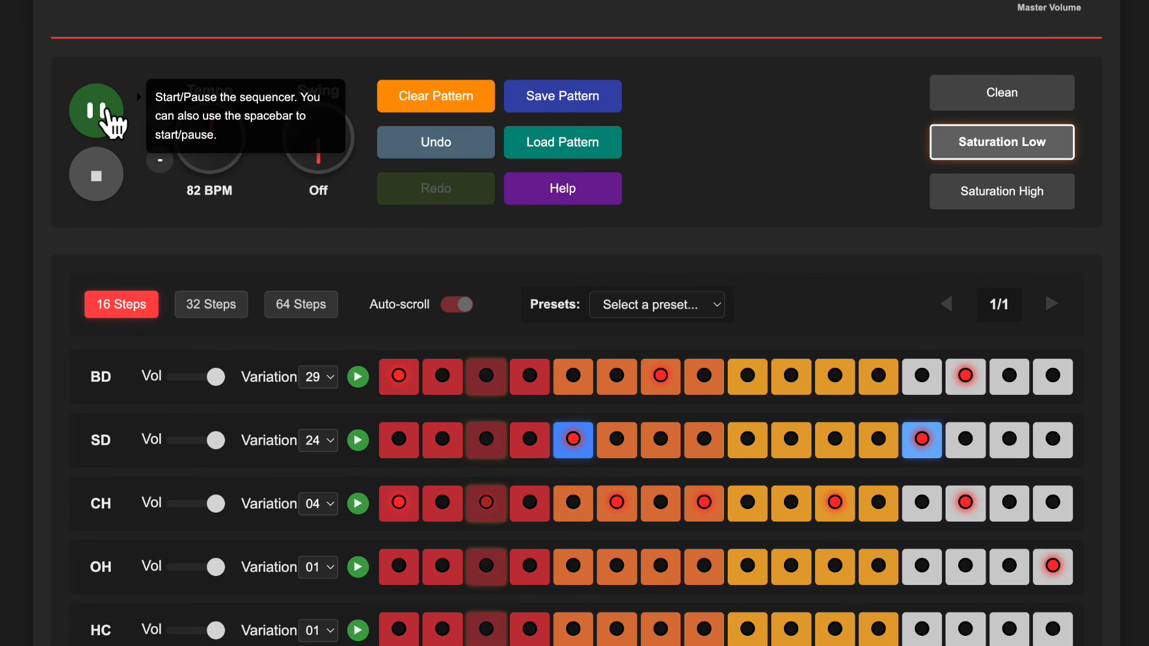
{"action": "left_click", "coordinate": [107, 117]}
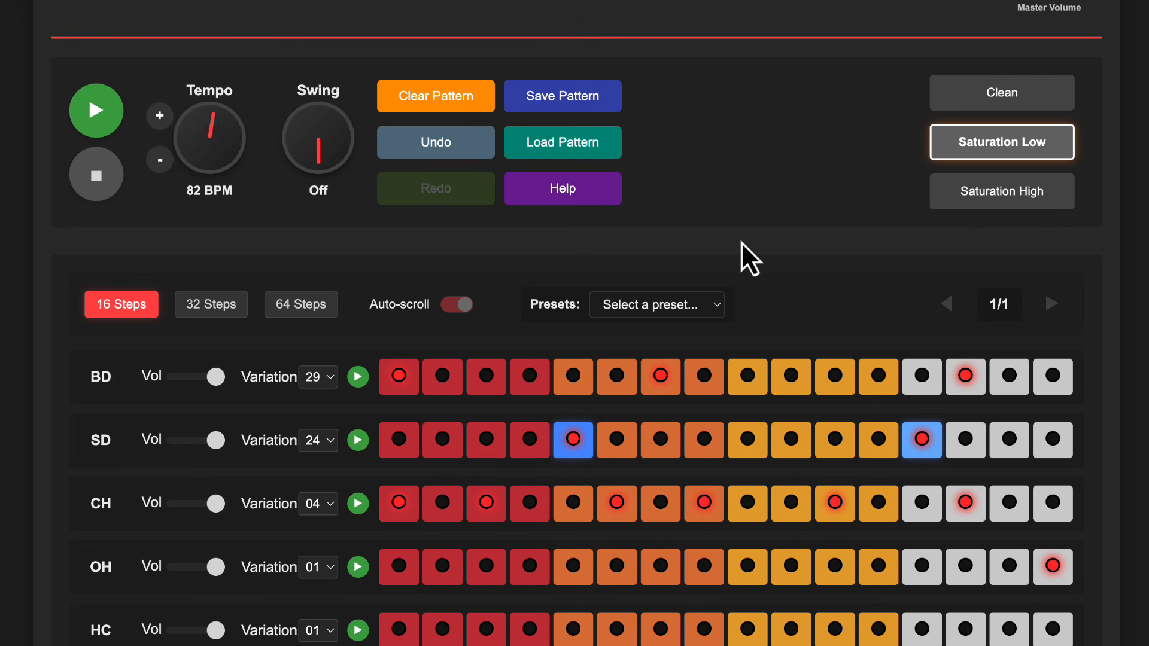
Step: Examine the WAV recording and MIDI export sections beneath the sequencer rows
{"action": "scroll", "coordinate": [740, 243], "scroll_direction": "down", "scroll_amount": 15}
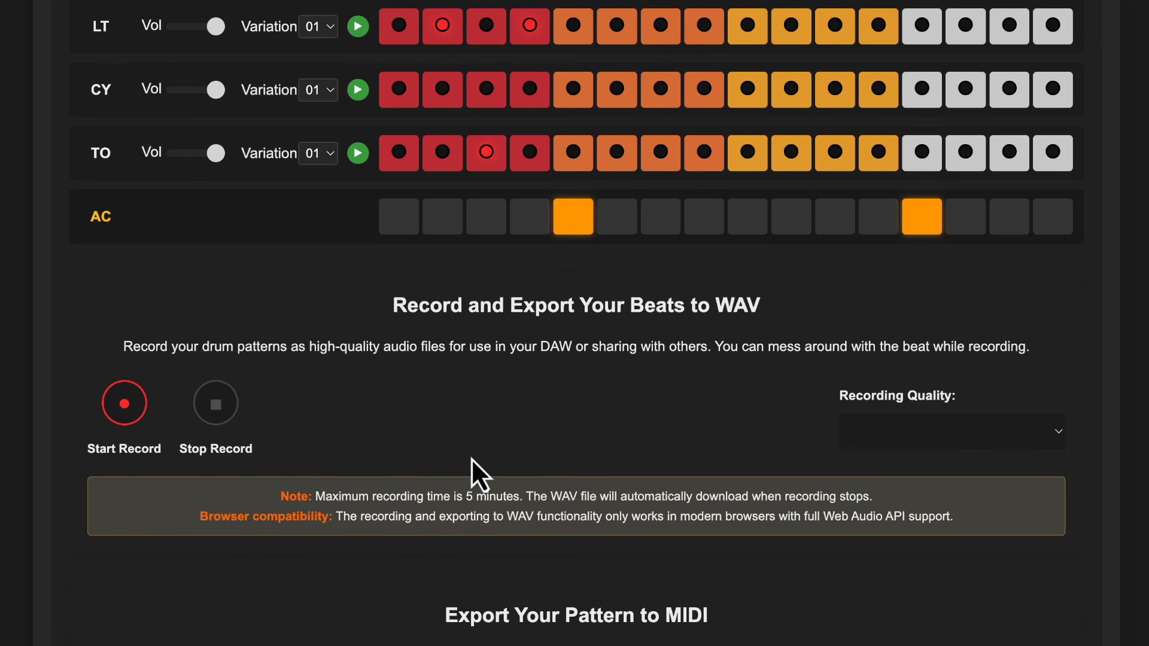
{"action": "scroll", "coordinate": [549, 437], "scroll_direction": "down", "scroll_amount": 1}
{"action": "scroll", "coordinate": [548, 437], "scroll_direction": "down", "scroll_amount": 6}
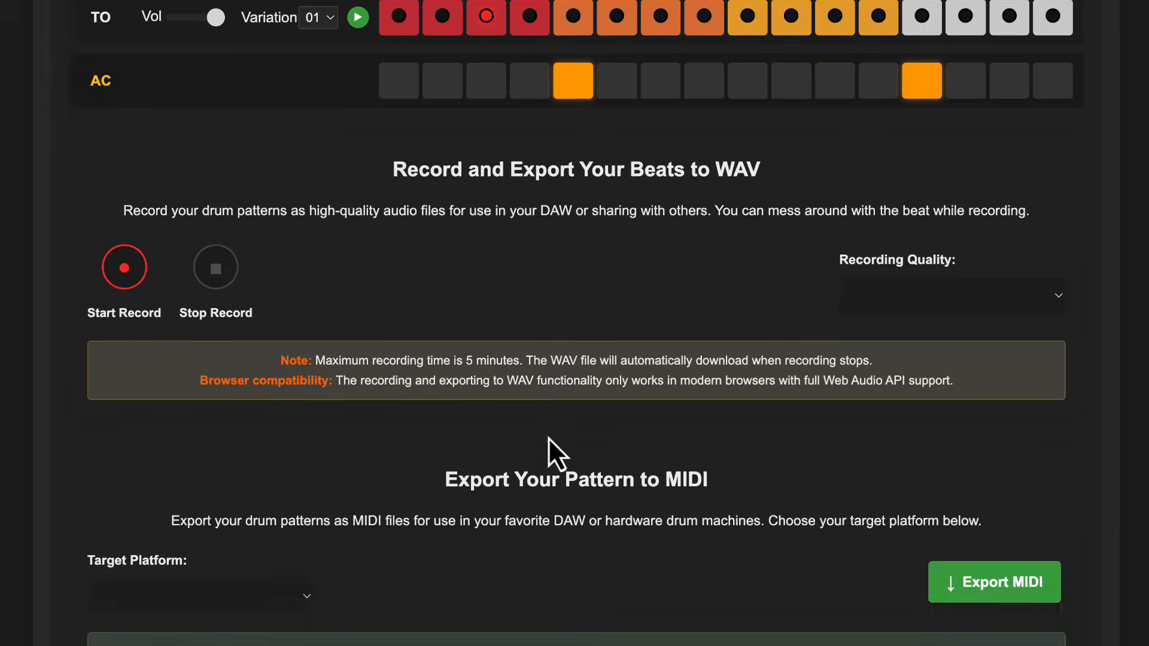
Step: Examine the target platforms offered for the MIDI export
{"action": "scroll", "coordinate": [548, 437], "scroll_direction": "down", "scroll_amount": 1}
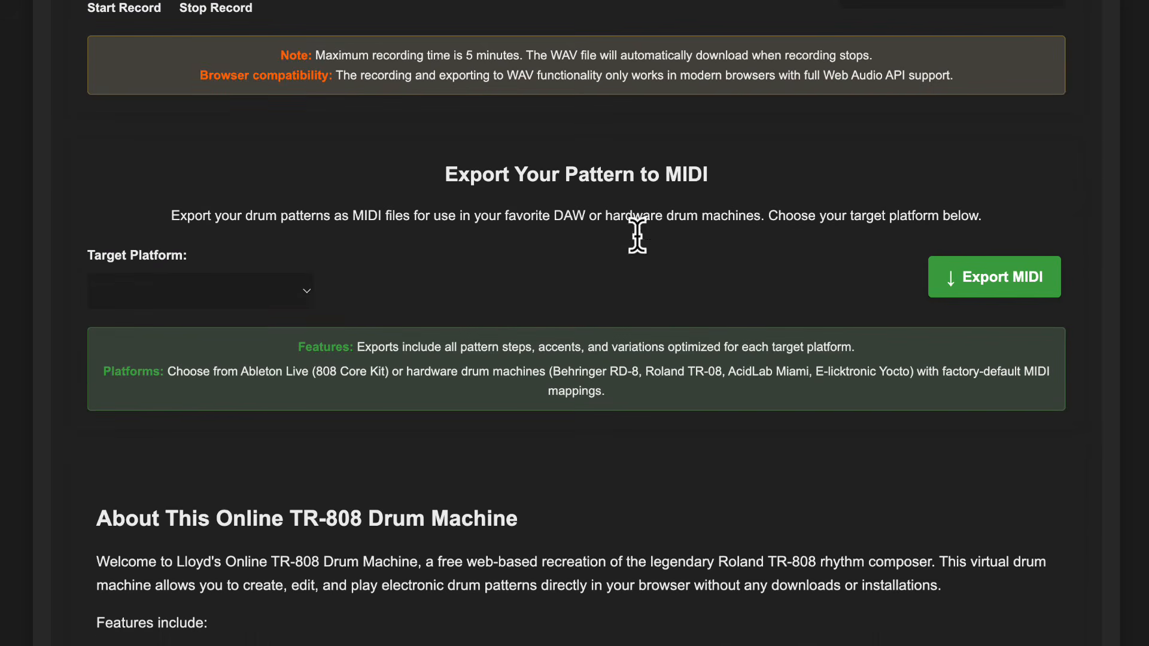
{"action": "left_click", "coordinate": [306, 298]}
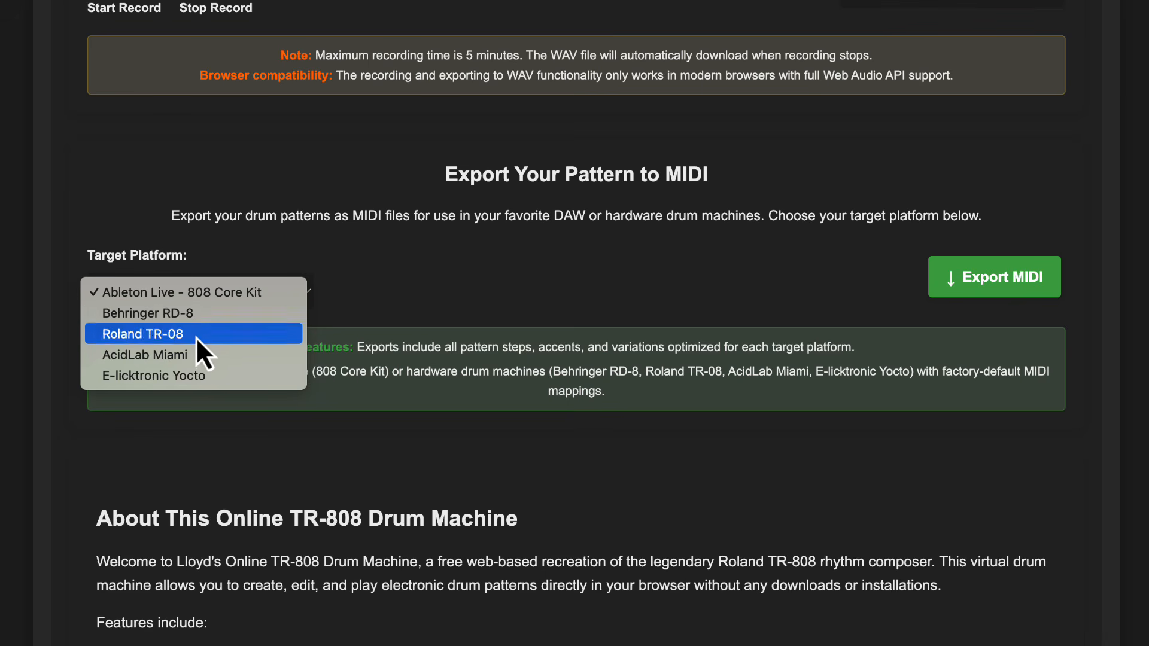
{"action": "left_click", "coordinate": [464, 306]}
Step: Load the Lloyd Stellar preset into the sequencer, play it briefly and pause it
{"action": "scroll", "coordinate": [543, 309], "scroll_direction": "up", "scroll_amount": 5}
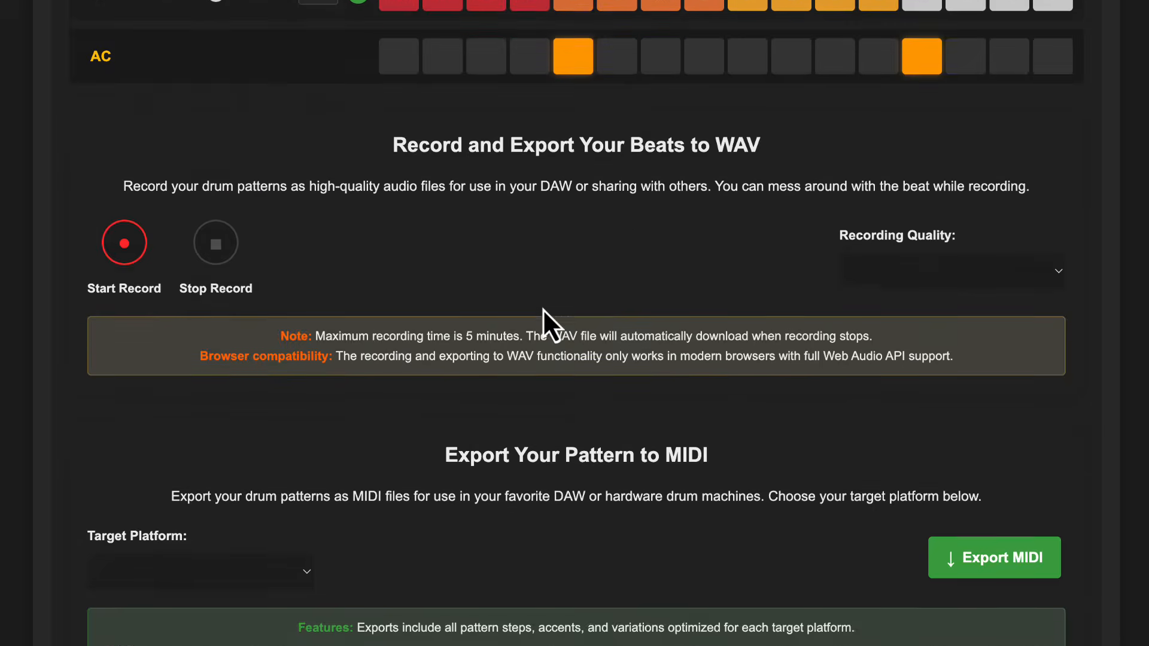
{"action": "scroll", "coordinate": [543, 308], "scroll_direction": "up", "scroll_amount": 15}
{"action": "left_click", "coordinate": [680, 320]}
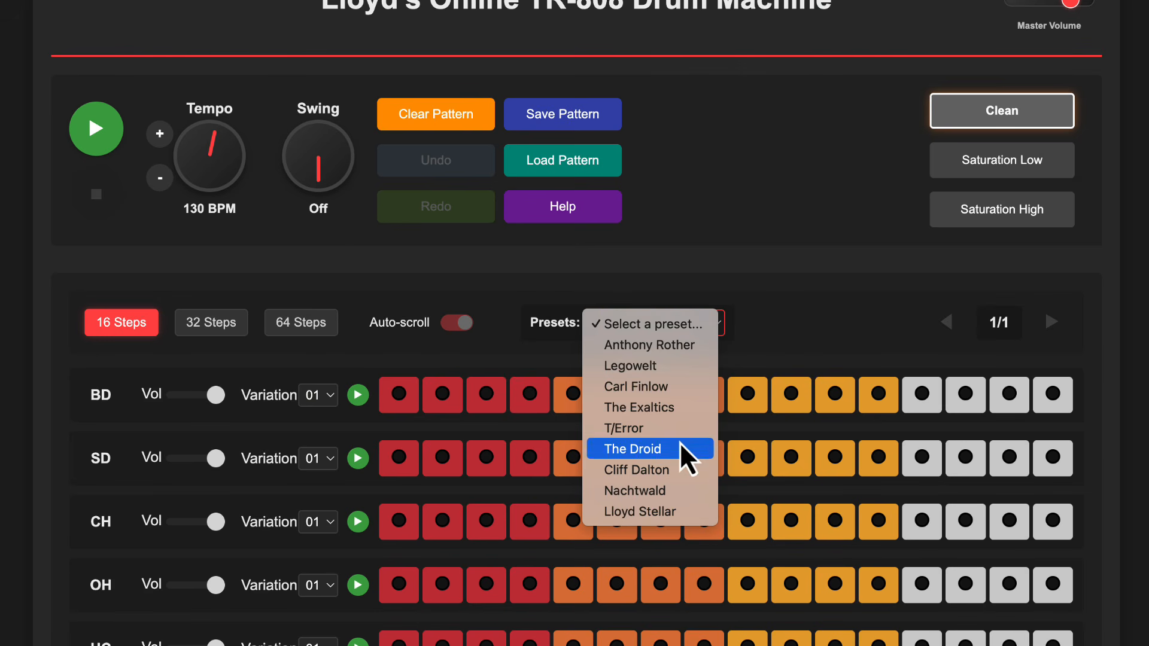
{"action": "left_click", "coordinate": [672, 510]}
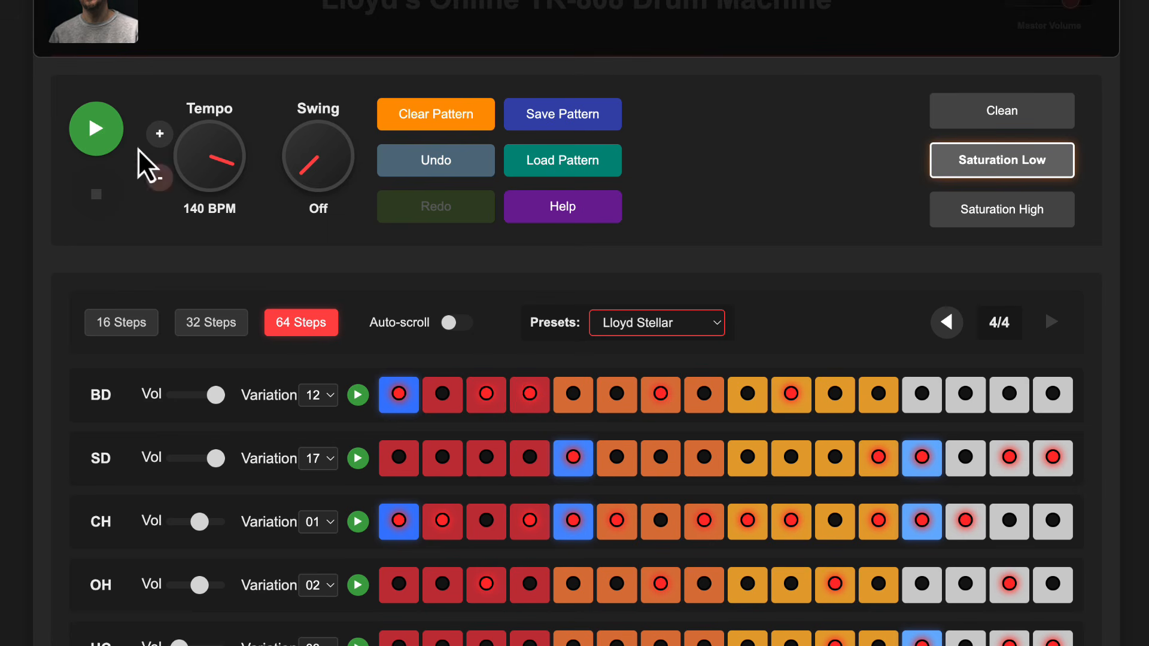
{"action": "left_click", "coordinate": [119, 137]}
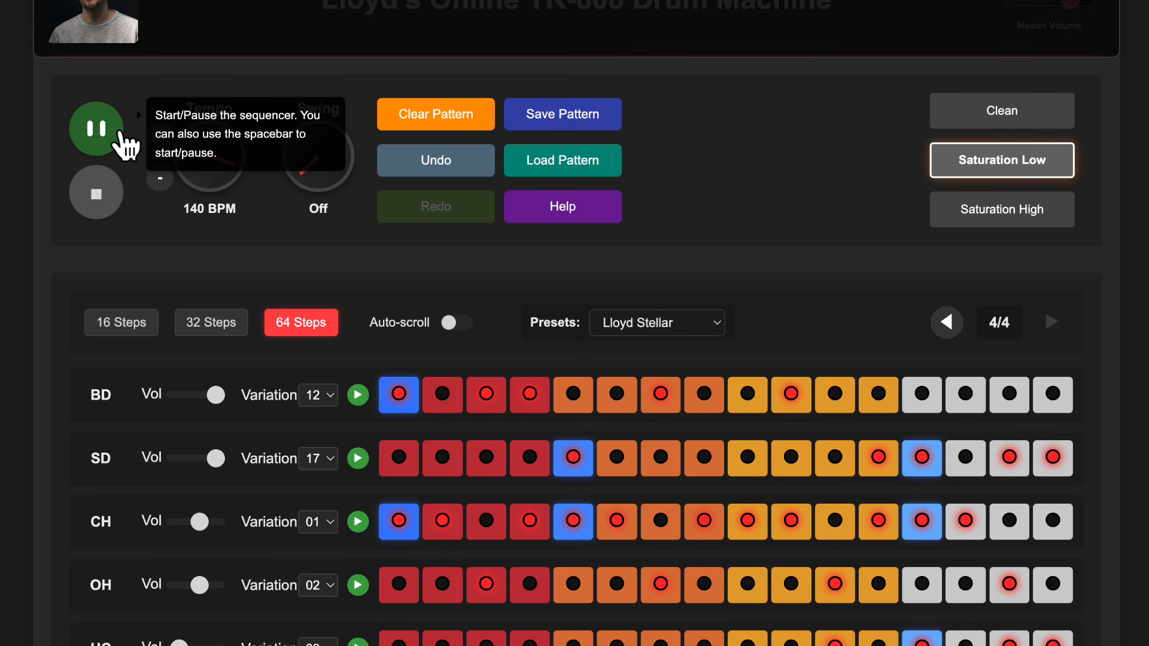
{"action": "left_click", "coordinate": [119, 135]}
Step: Set the tempo to 67 BPM and the swing to 56%, and play back the preset with these settings
{"action": "left_click_drag", "start_coordinate": [224, 187], "coordinate": [225, 214]}
{"action": "mouse_move", "coordinate": [318, 184]}
{"action": "left_mouse_down"}
{"action": "mouse_move", "coordinate": [321, 154]}
{"action": "mouse_move", "coordinate": [316, 180]}
{"action": "left_mouse_up"}
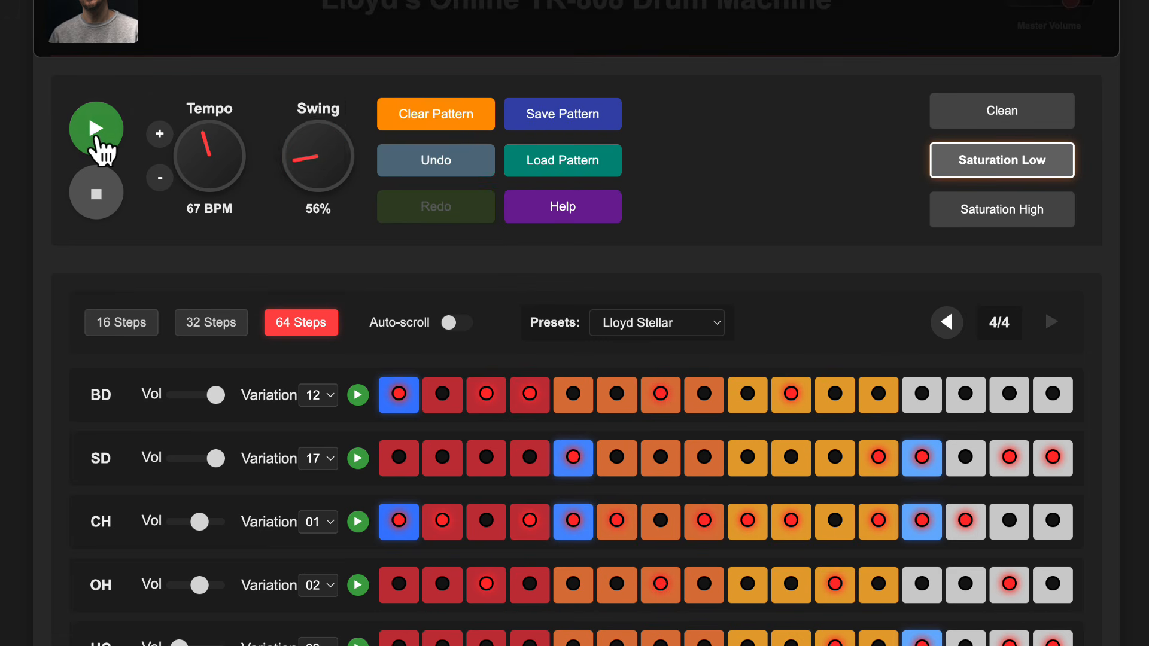
{"action": "left_click", "coordinate": [102, 150]}
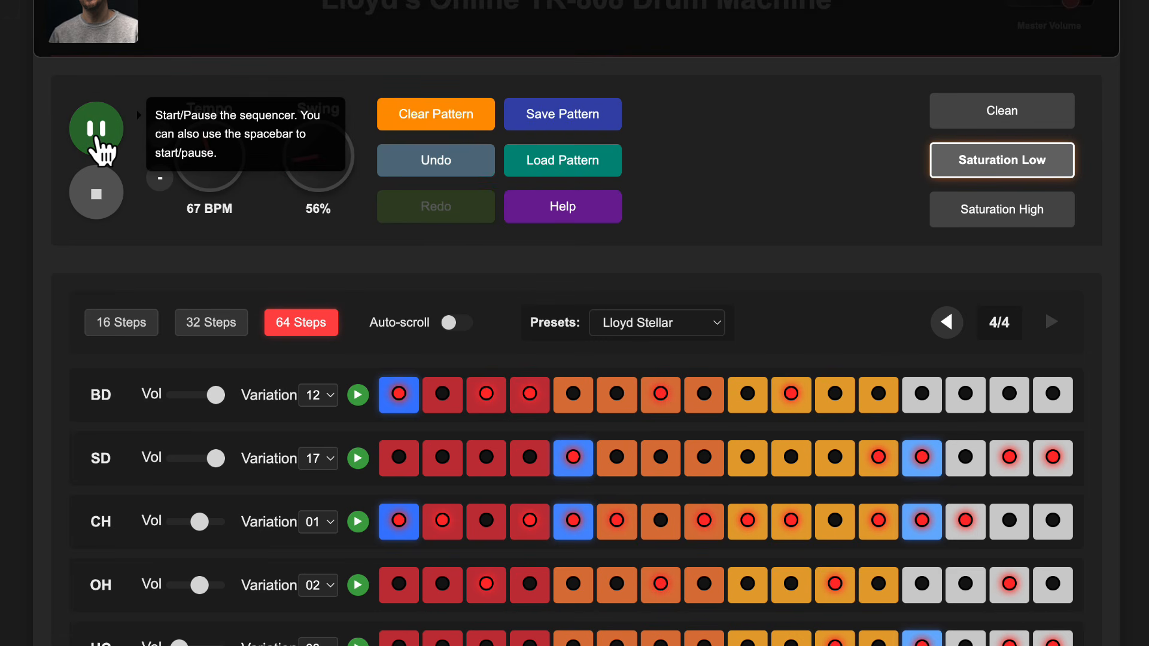
{"action": "left_click", "coordinate": [101, 147]}
Step: Record the playing pattern to a WAV file at 24-bit / 44.1kHz (Studio Quality) and stop the recording
{"action": "scroll", "coordinate": [407, 378], "scroll_direction": "down", "scroll_amount": 10}
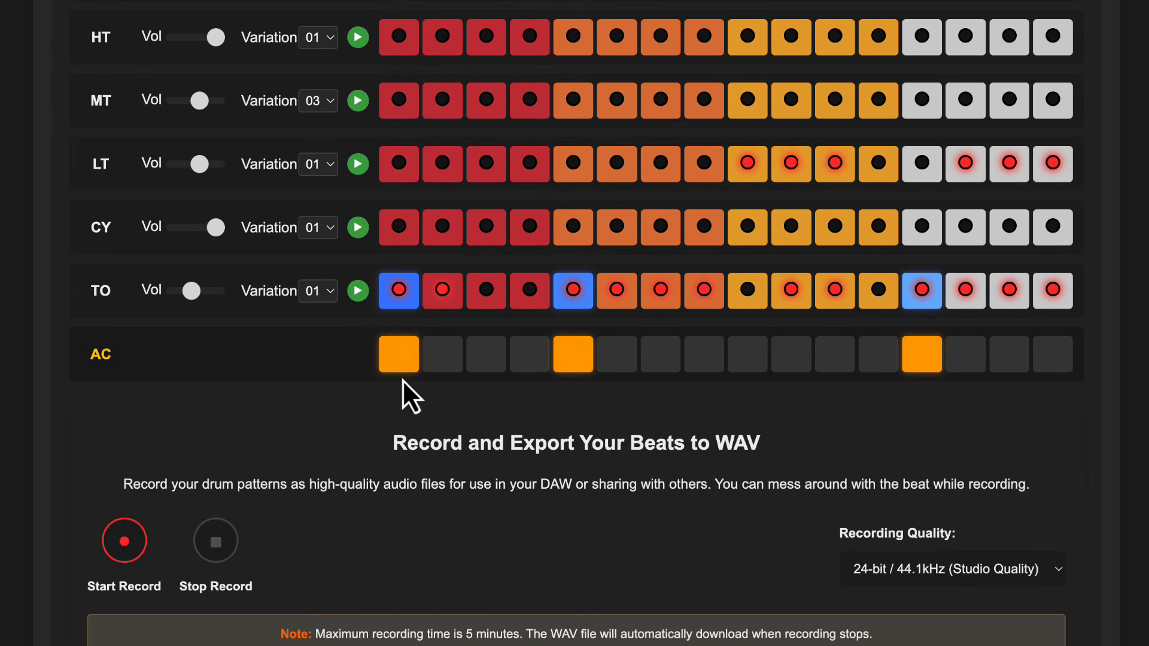
{"action": "left_click", "coordinate": [127, 541]}
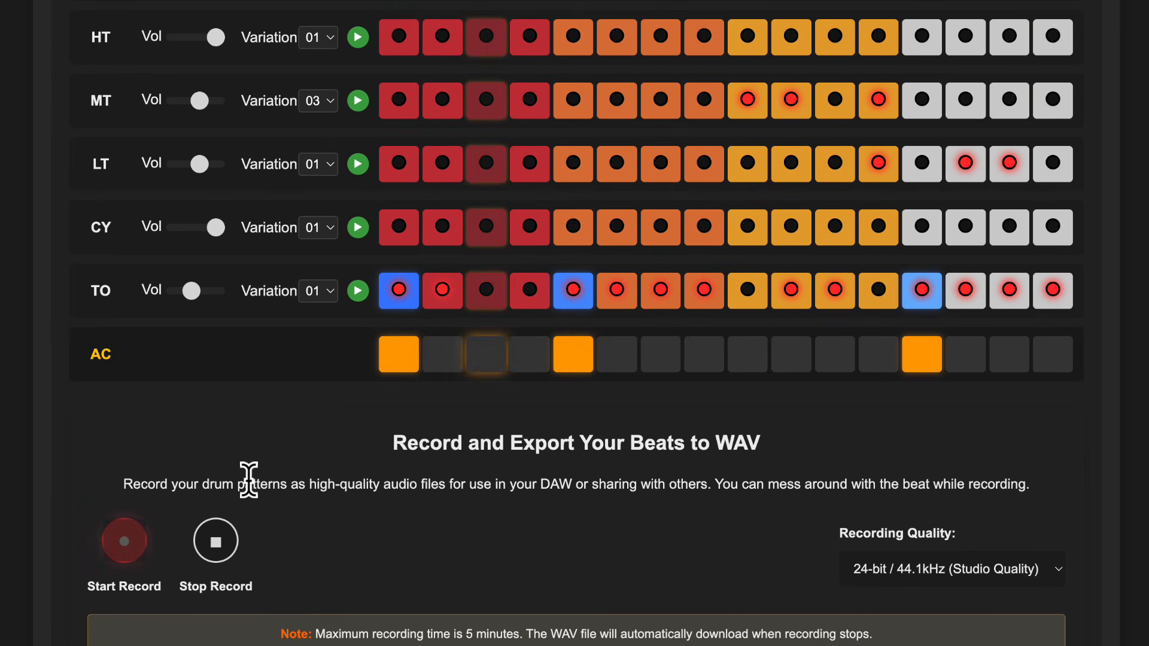
{"action": "left_click", "coordinate": [230, 551]}
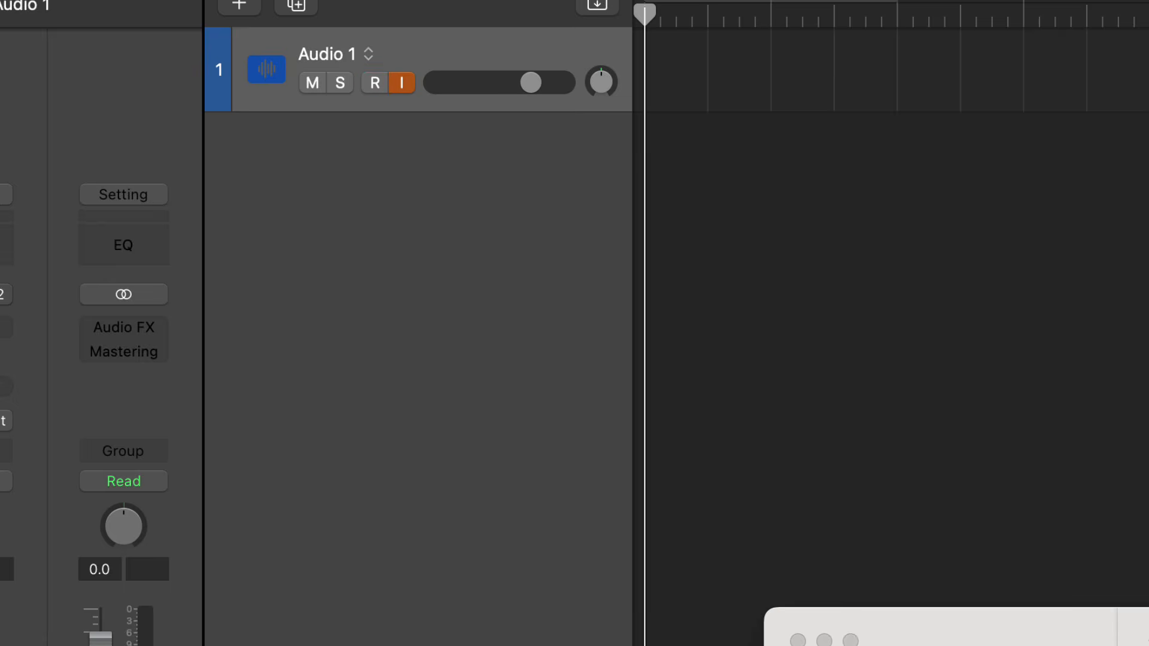
Step: Switch to Logic Pro and place the recorded WAV file on the Audio 1 track at bar 1
{"action": "mouse_move", "coordinate": [838, 634]}
{"action": "left_mouse_down"}
{"action": "mouse_move", "coordinate": [744, 108]}
{"action": "mouse_move", "coordinate": [662, 95]}
{"action": "mouse_move", "coordinate": [646, 114]}
{"action": "left_mouse_up"}
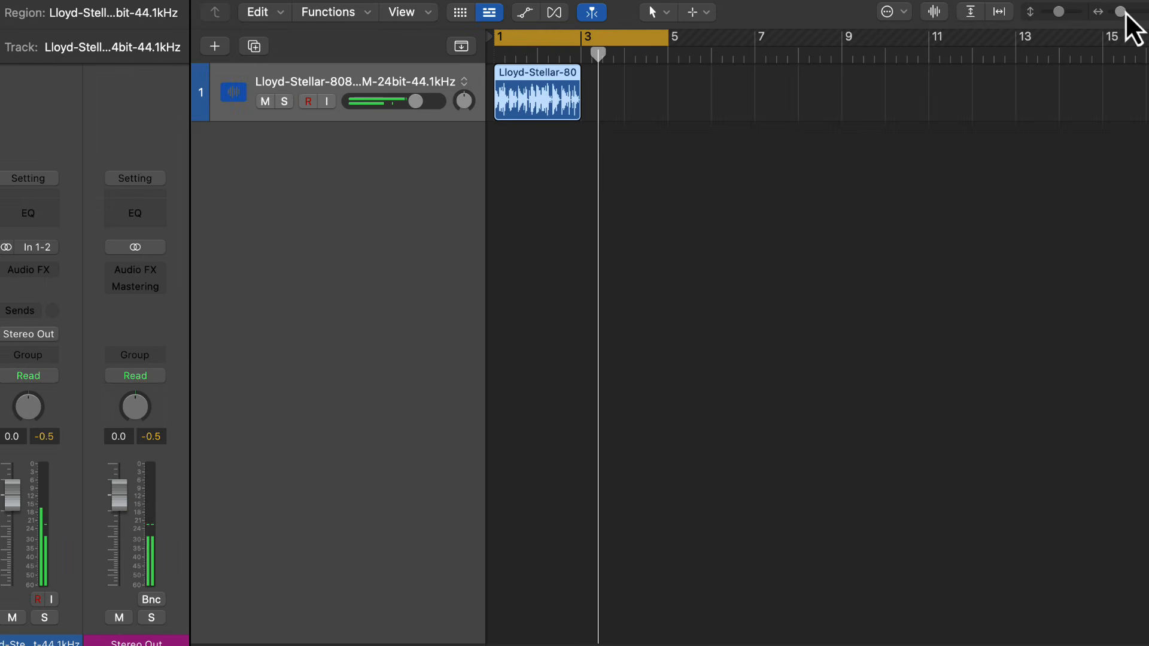
Step: Split the recorded audio region exactly at bar 3 with the Scissors Tool and return to the Pointer Tool
{"action": "left_click_drag", "start_coordinate": [1125, 11], "coordinate": [1129, 12]}
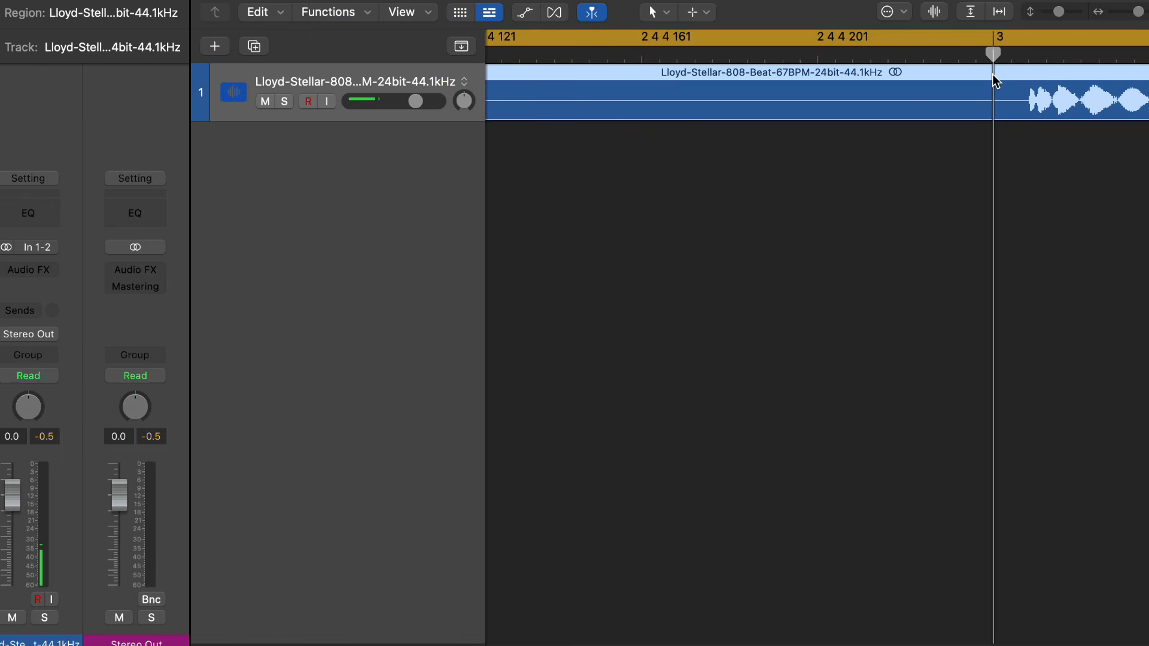
{"action": "left_click", "coordinate": [973, 135]}
{"action": "left_click", "coordinate": [970, 107]}
{"action": "key", "text": "t"}
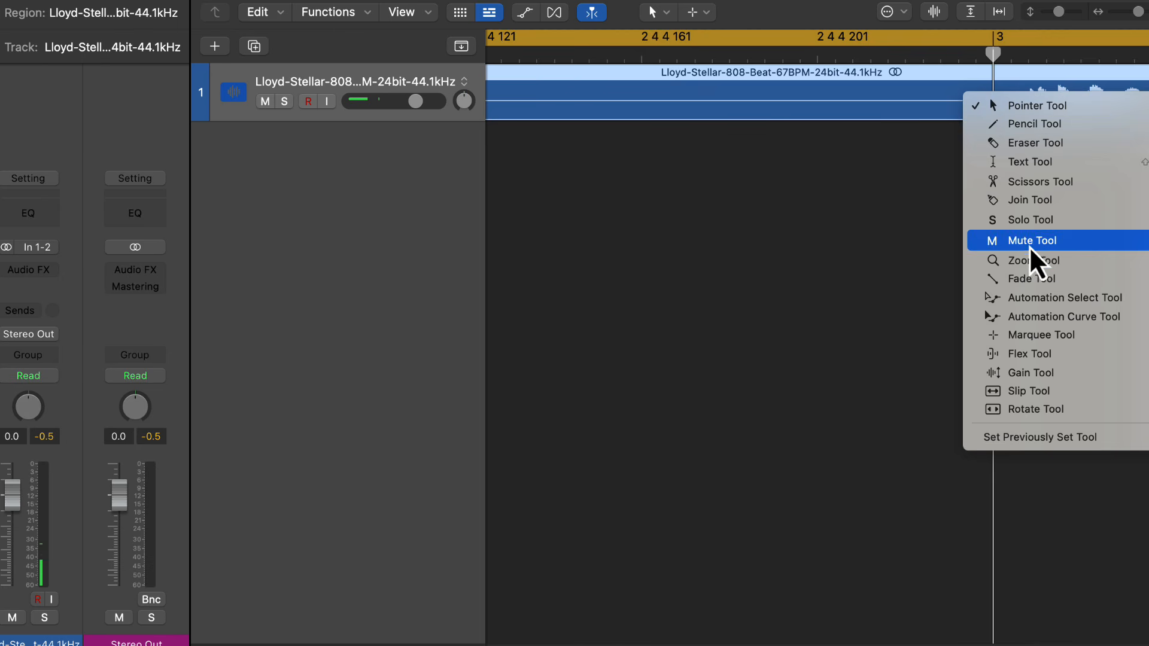
{"action": "left_click", "coordinate": [1024, 189]}
{"action": "left_click", "coordinate": [996, 101]}
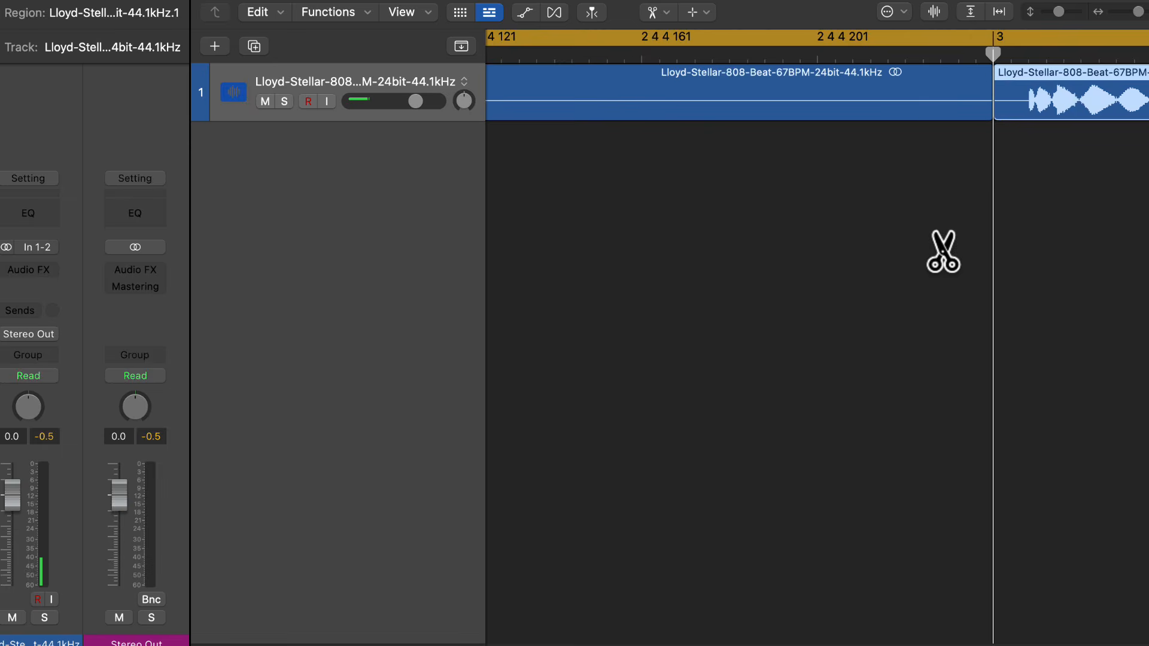
{"action": "key", "text": "t"}
{"action": "key", "text": "t"}
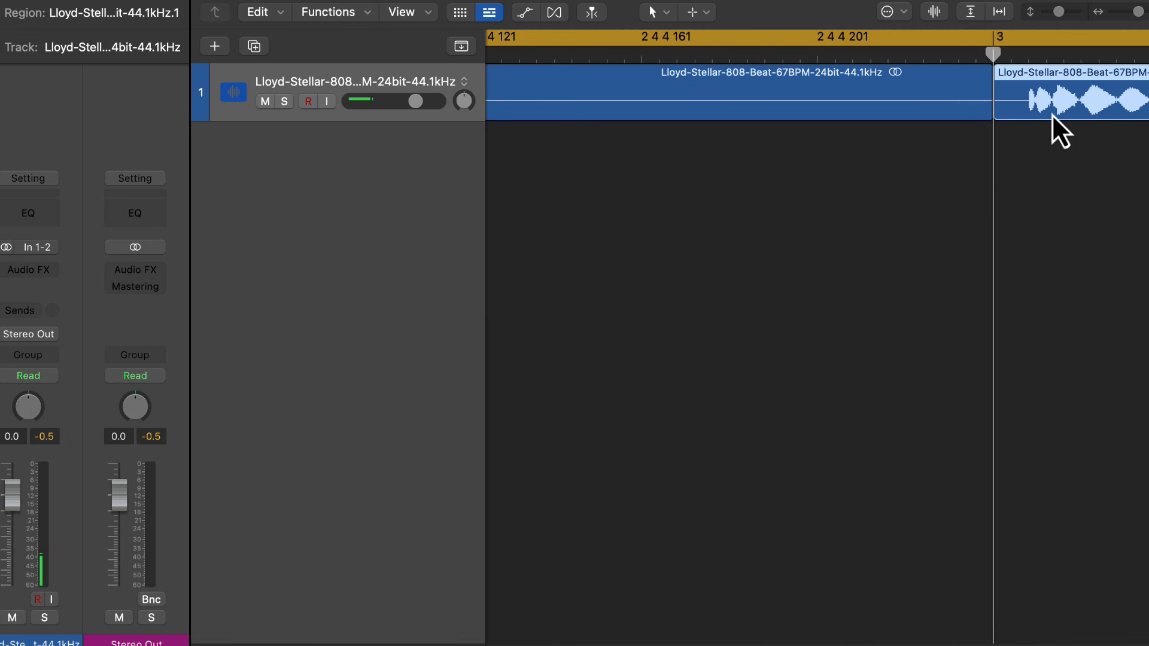
Step: Delete the leftover audio after bar 3 and loop the remaining two-bar region
{"action": "left_click", "coordinate": [1051, 122]}
{"action": "left_click", "coordinate": [1064, 93]}
{"action": "key", "text": "Delete"}
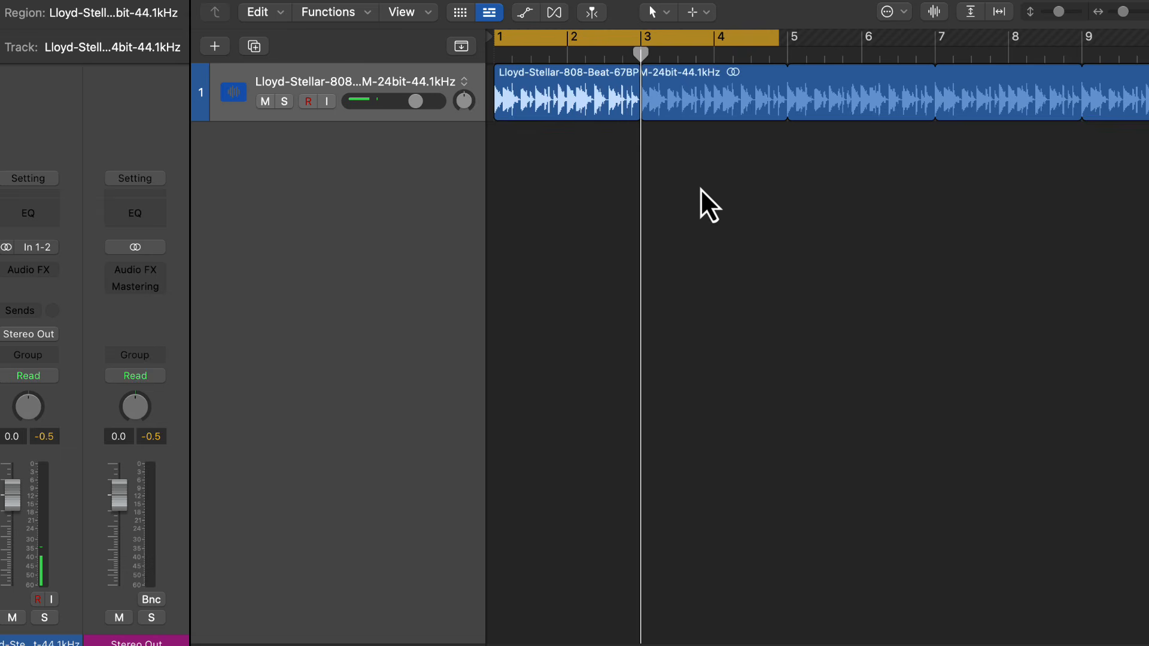
Step: Turn off cycle mode and play the looped beat from the middle of bar 2
{"action": "left_click", "coordinate": [700, 189]}
{"action": "key", "text": "c"}
{"action": "left_click", "coordinate": [615, 54]}
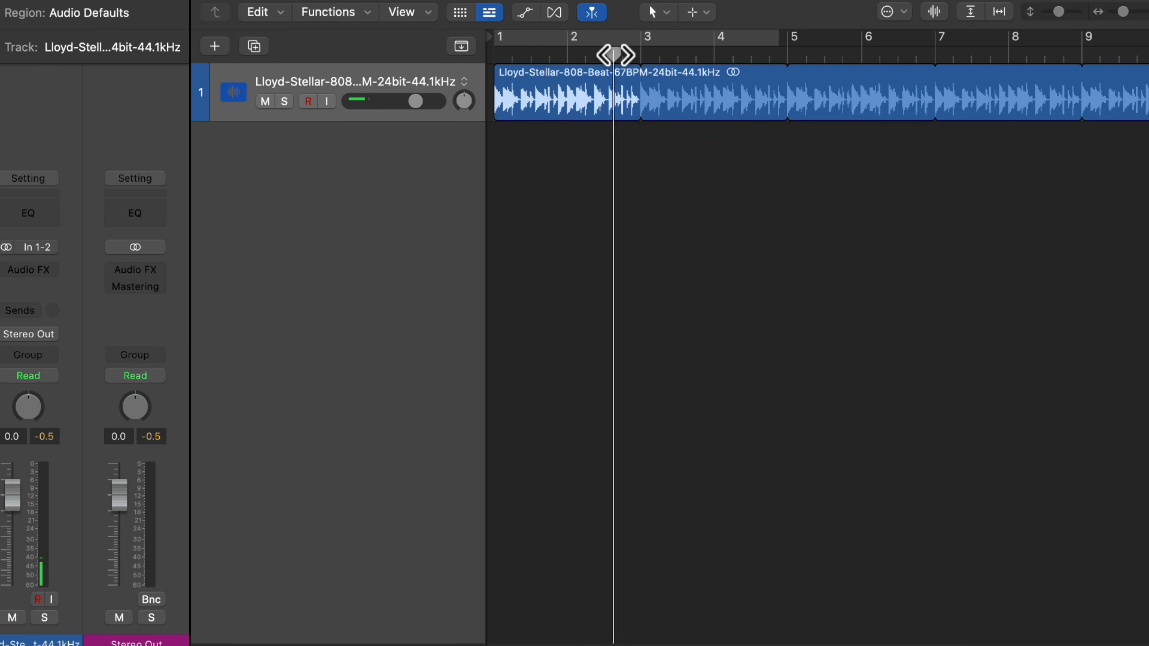
{"action": "key", "text": "space"}
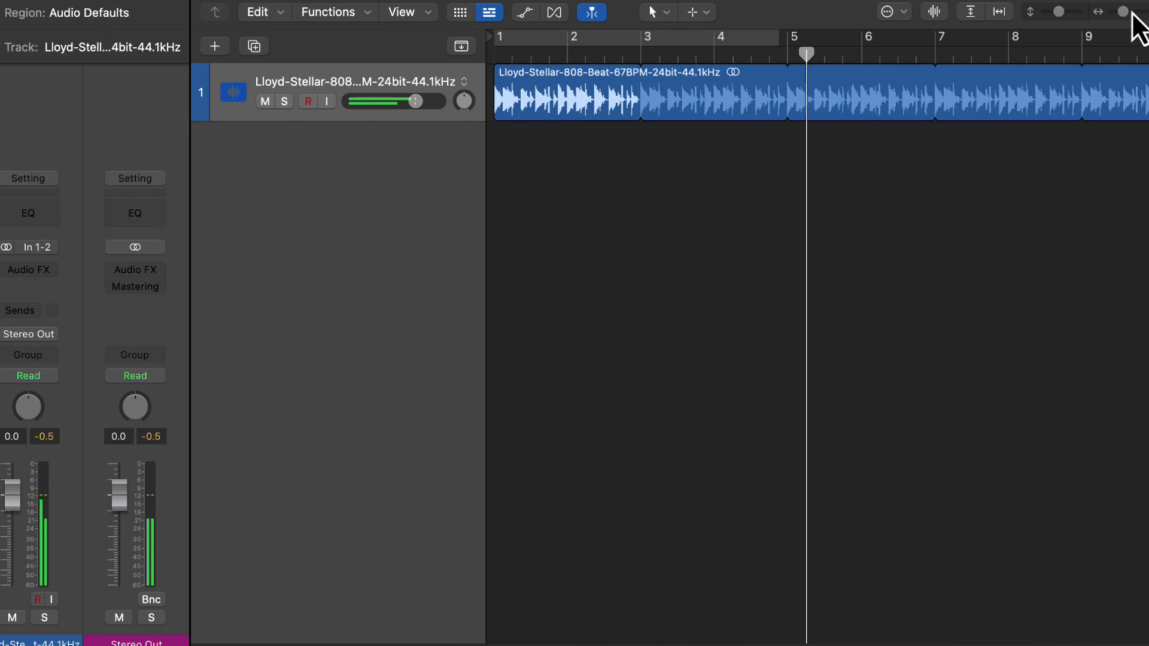
Step: Select the track that holds the looped beat
{"action": "left_click_drag", "start_coordinate": [1130, 11], "coordinate": [1120, 12]}
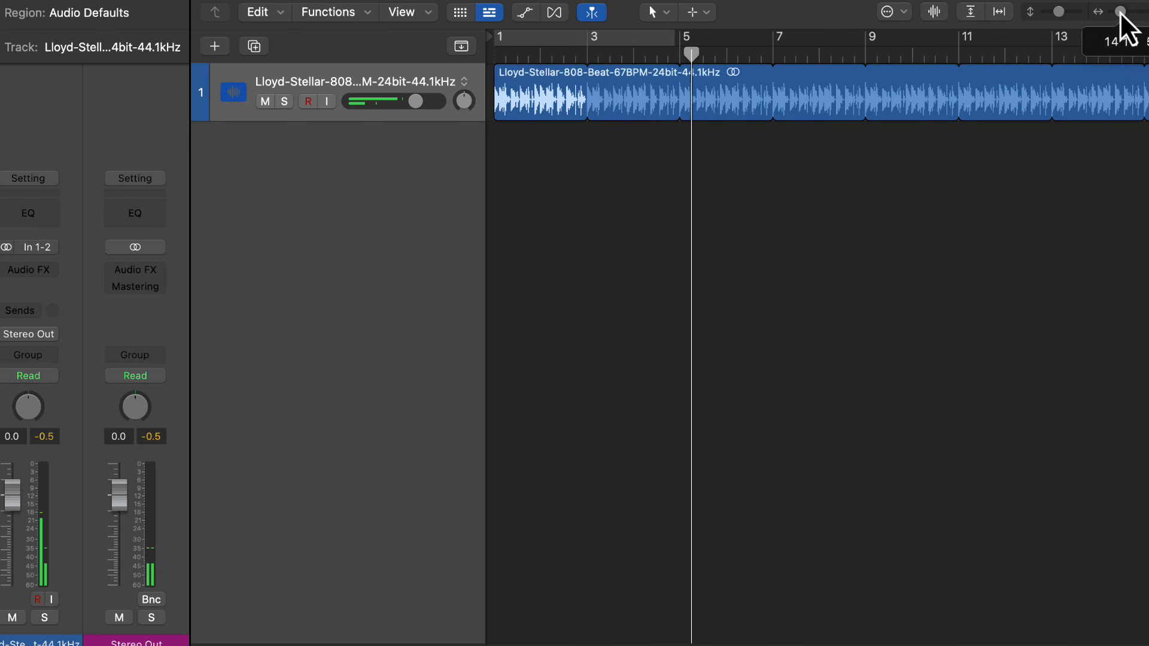
{"action": "left_click", "coordinate": [432, 74]}
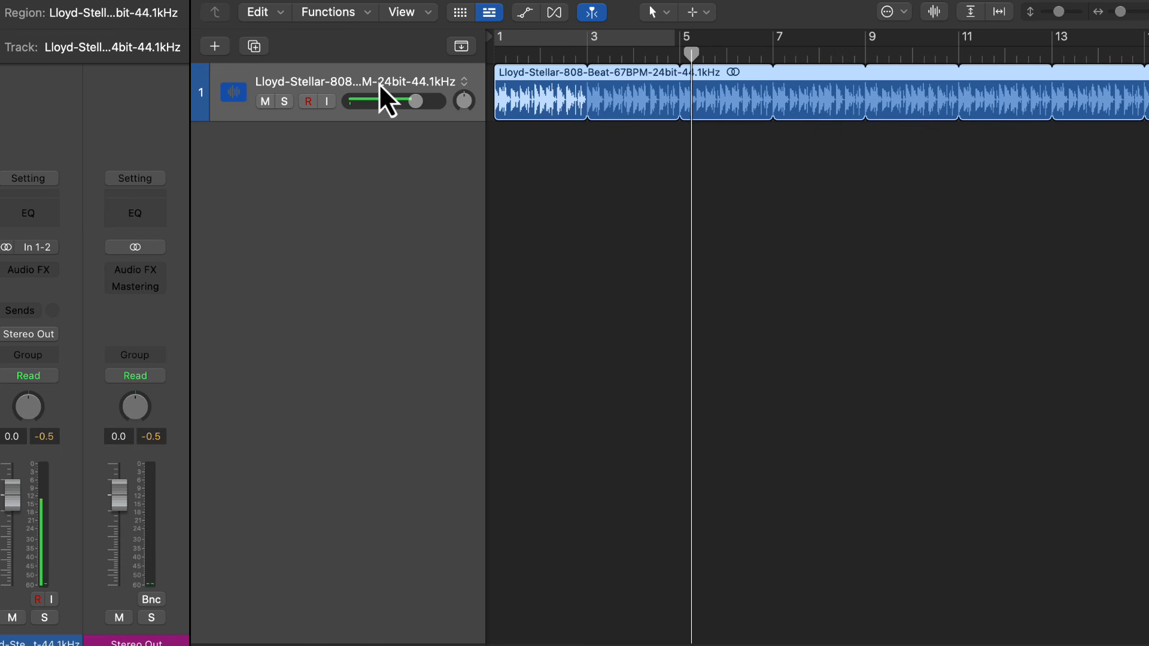